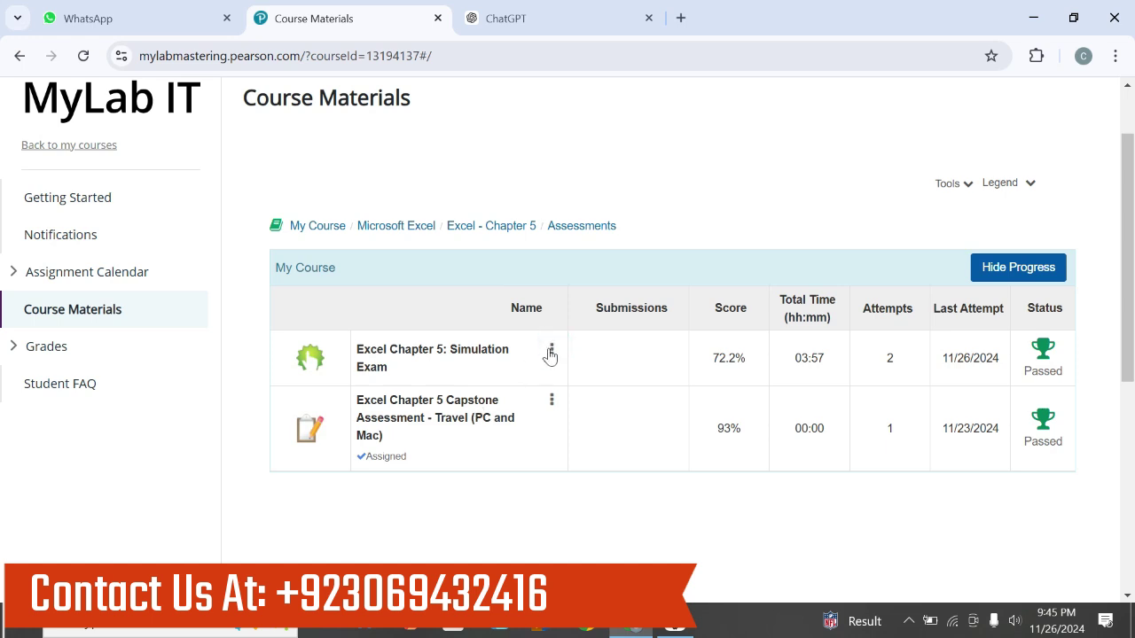
Step: Open the Excel Chapter 5: Simulation Exam from the course assessments
left_click(551, 351)
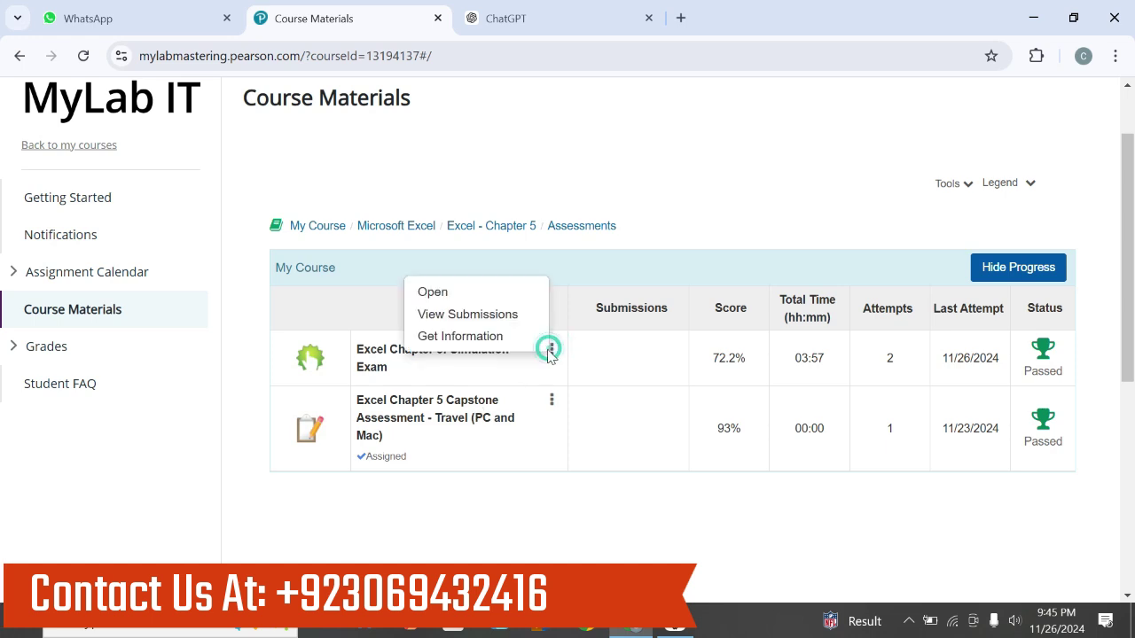
left_click(506, 299)
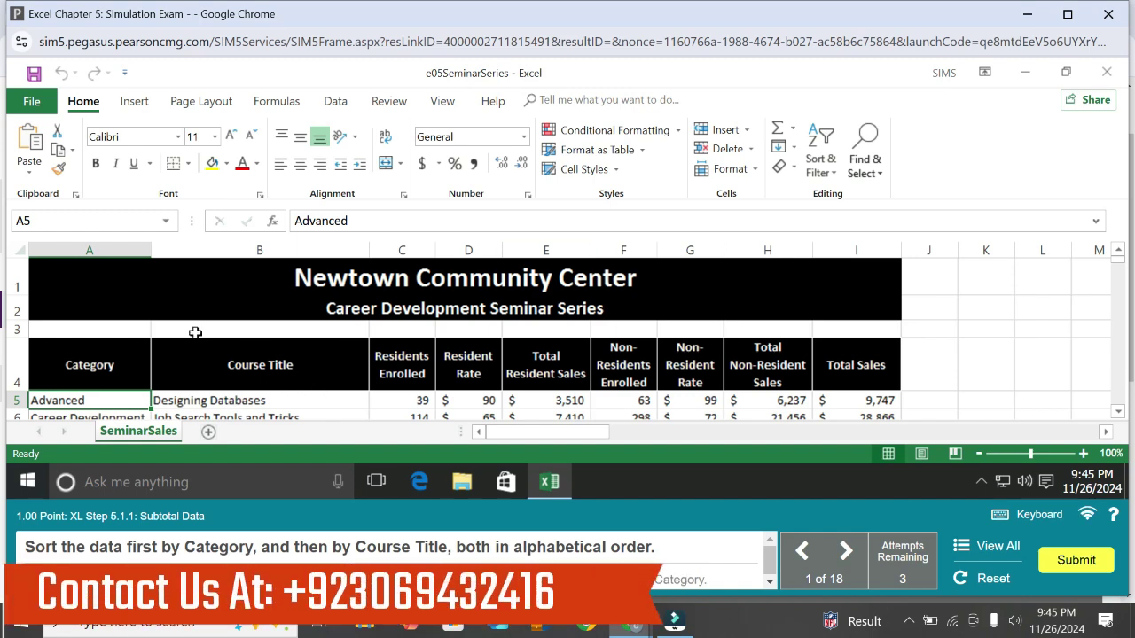
Step: Sort the seminar data by Category and then by Course Title, both on cell values from A to Z
left_click(272, 384)
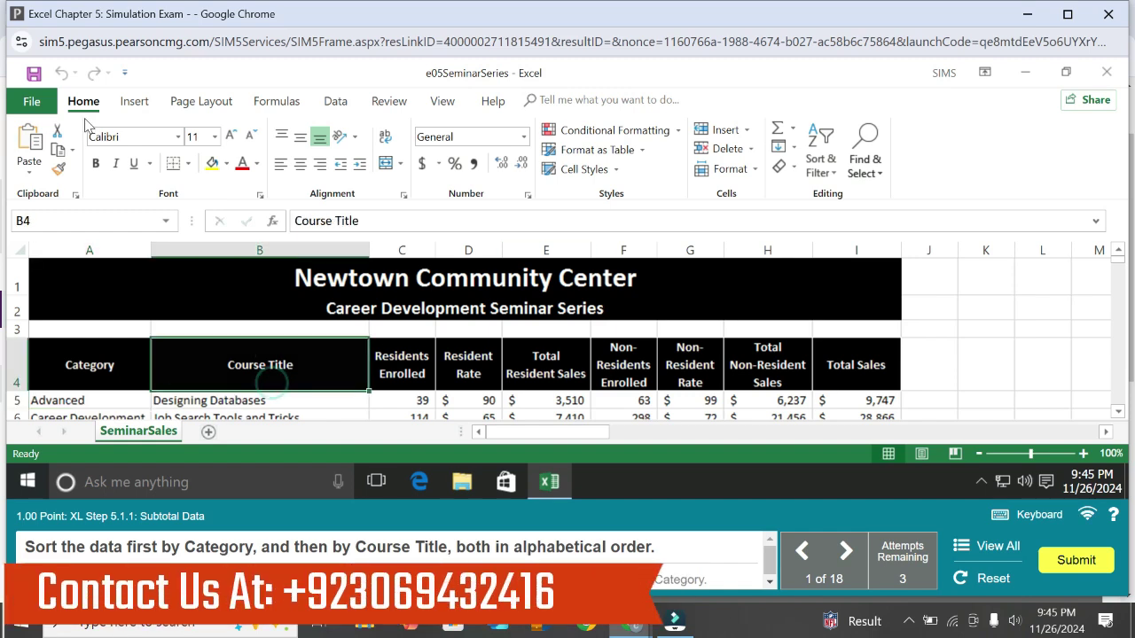
left_click(817, 168)
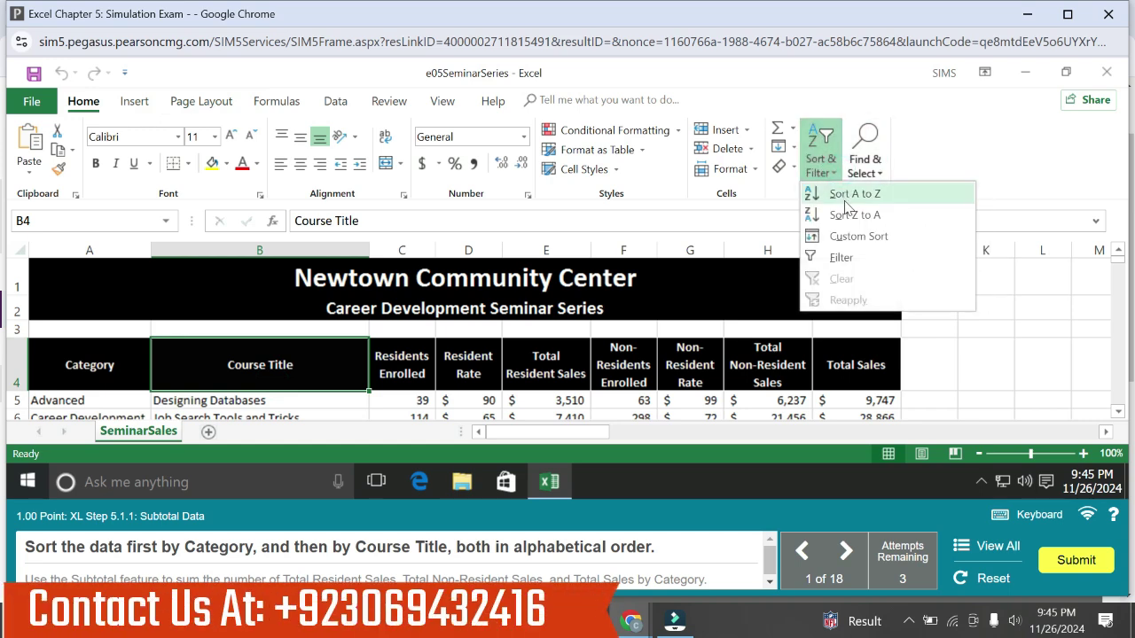
left_click(851, 235)
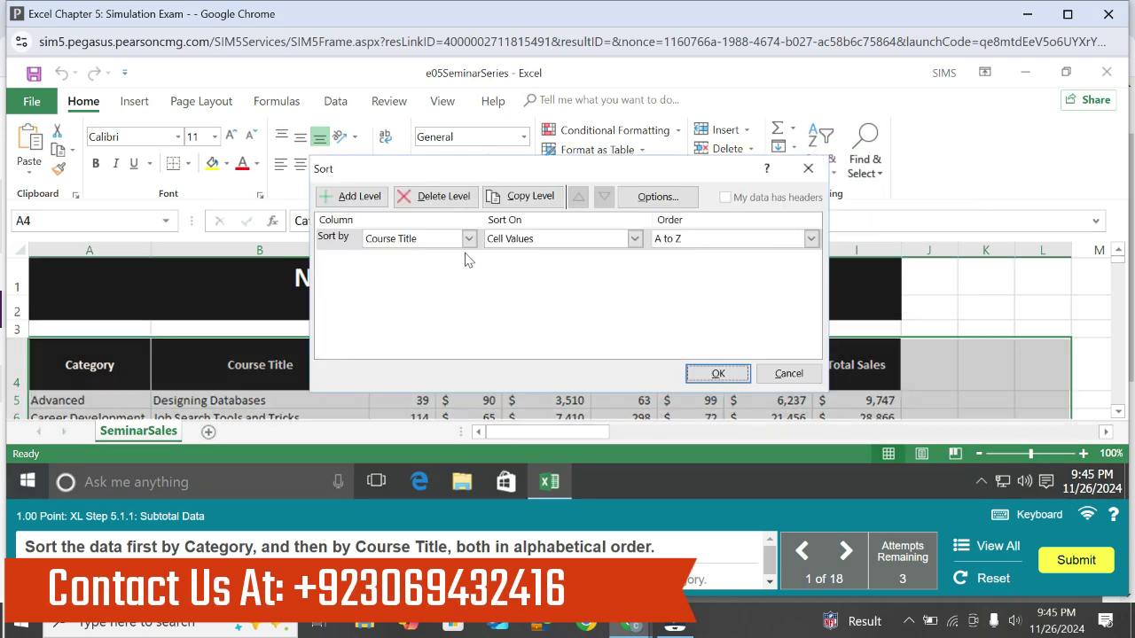
left_click(468, 238)
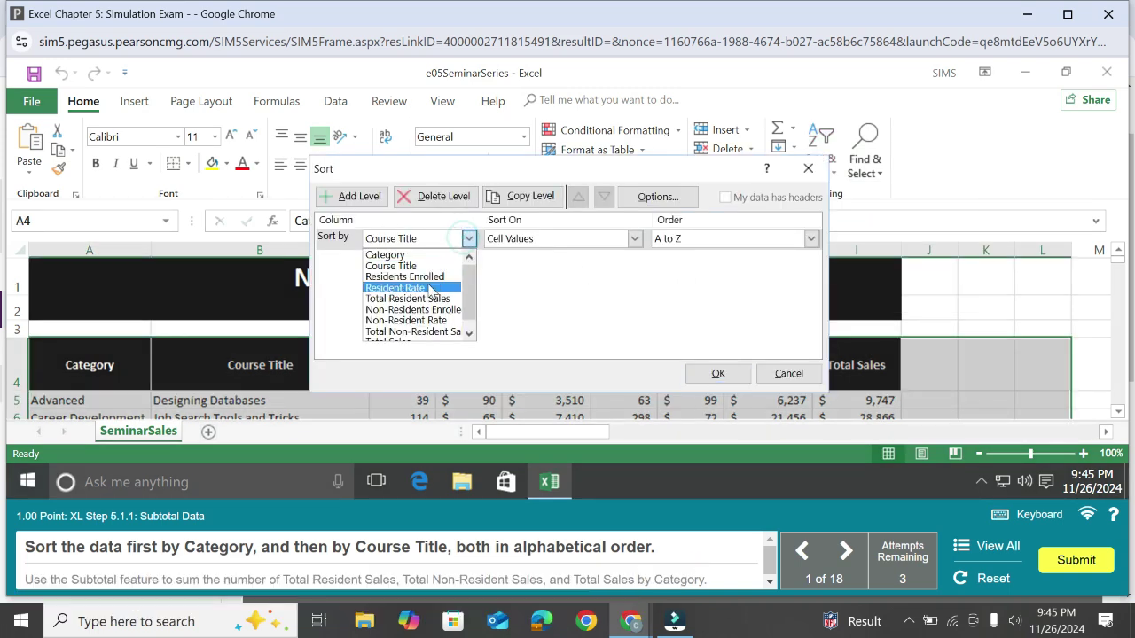
scroll(432, 290, "up", 1)
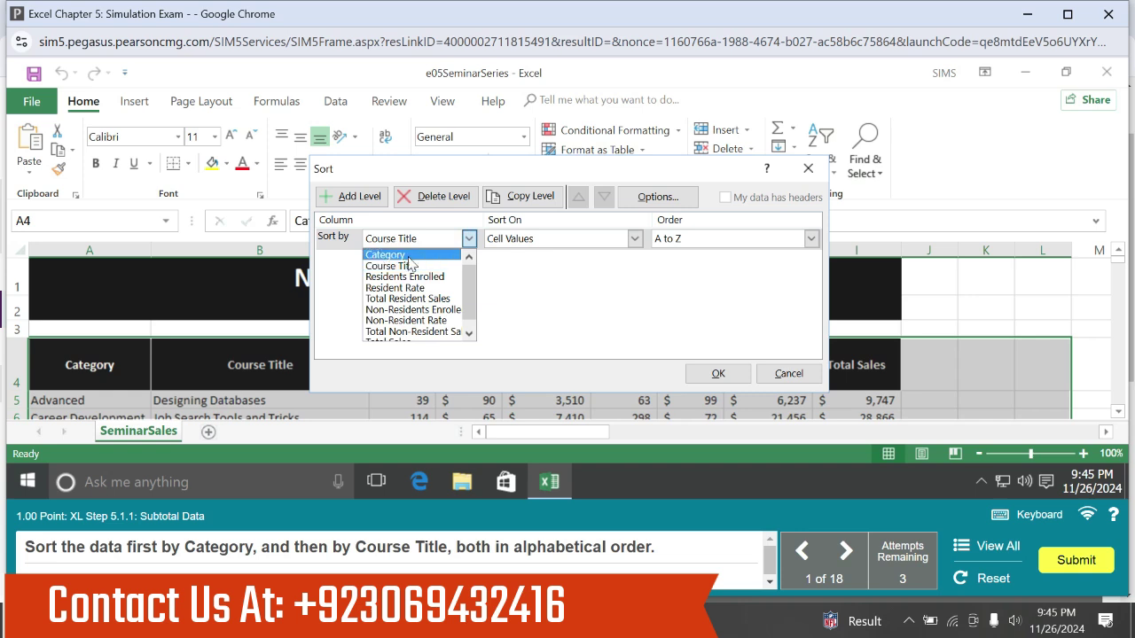
left_click(409, 256)
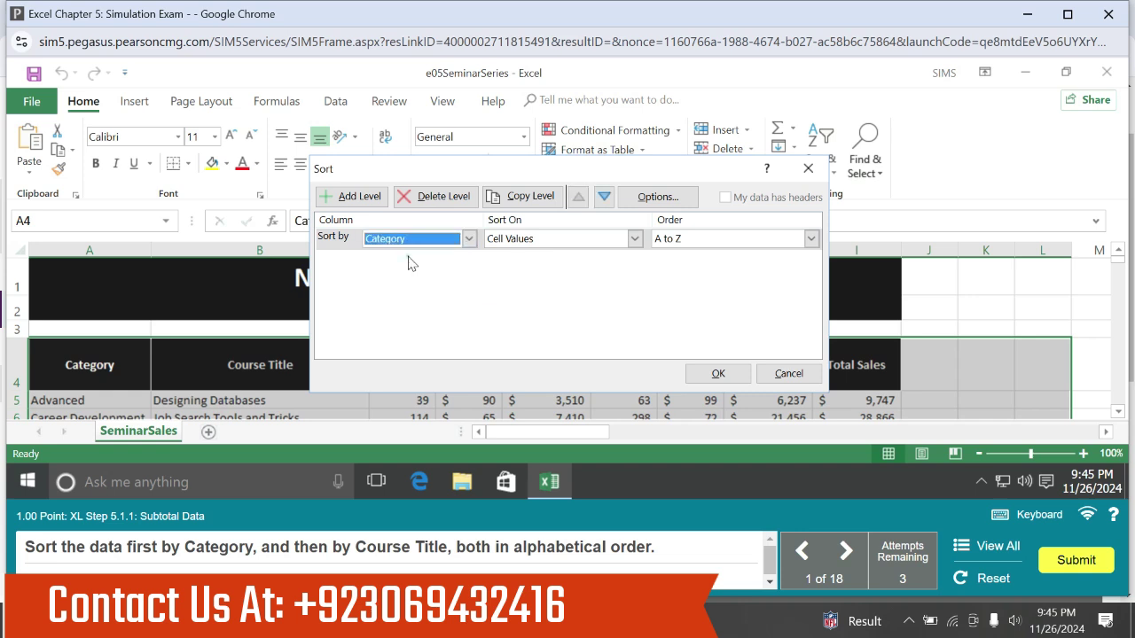
left_click(371, 205)
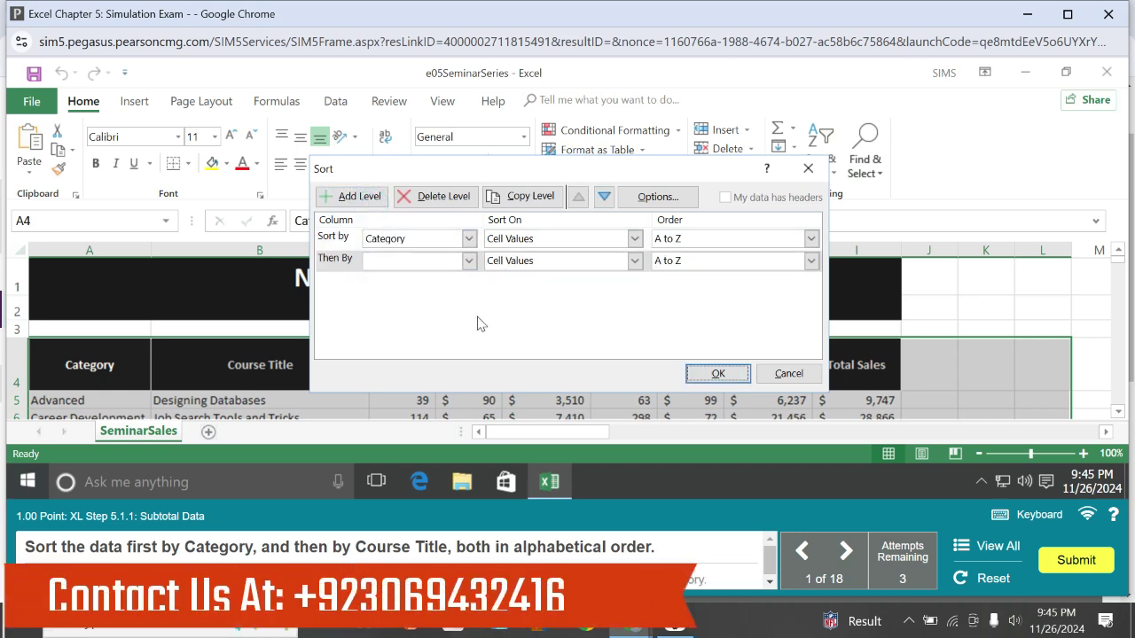
left_click(468, 261)
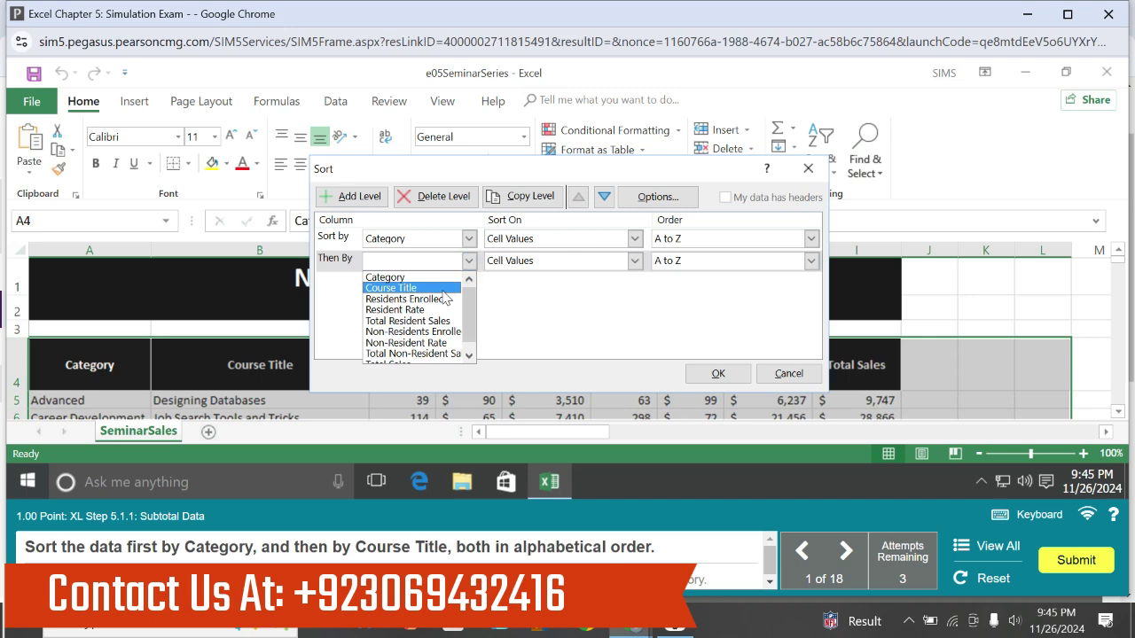
left_click(441, 290)
left_click(709, 372)
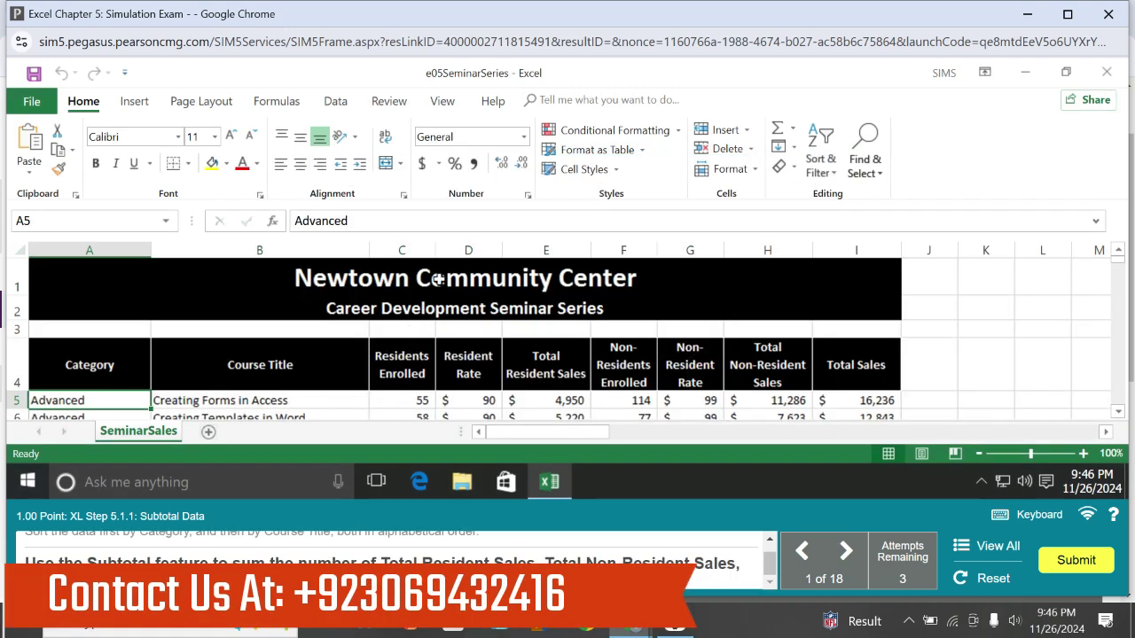
Step: Add Sum subtotals at each change in Category for Total Resident Sales, Total Non-Resident Sales and Total Sales
left_click(319, 104)
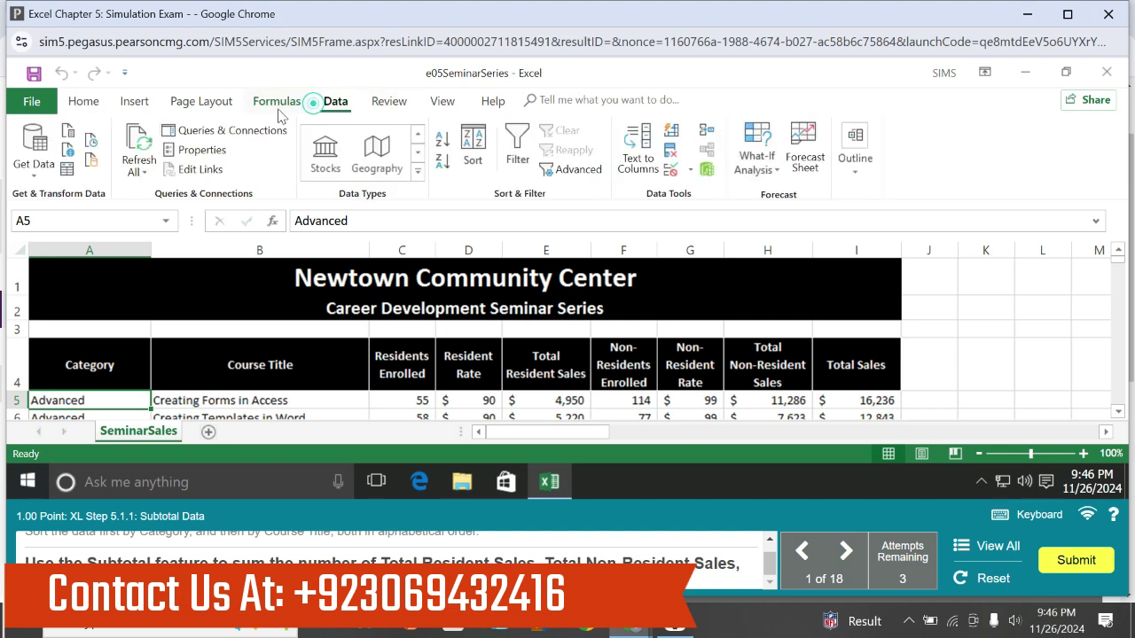
left_click(836, 167)
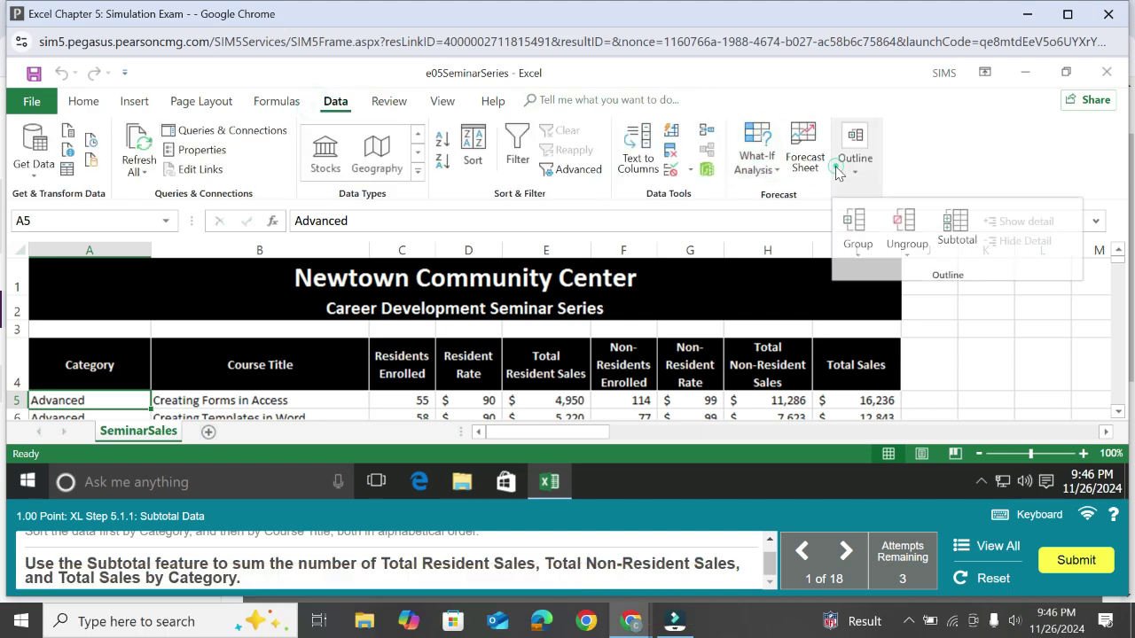
left_click(940, 226)
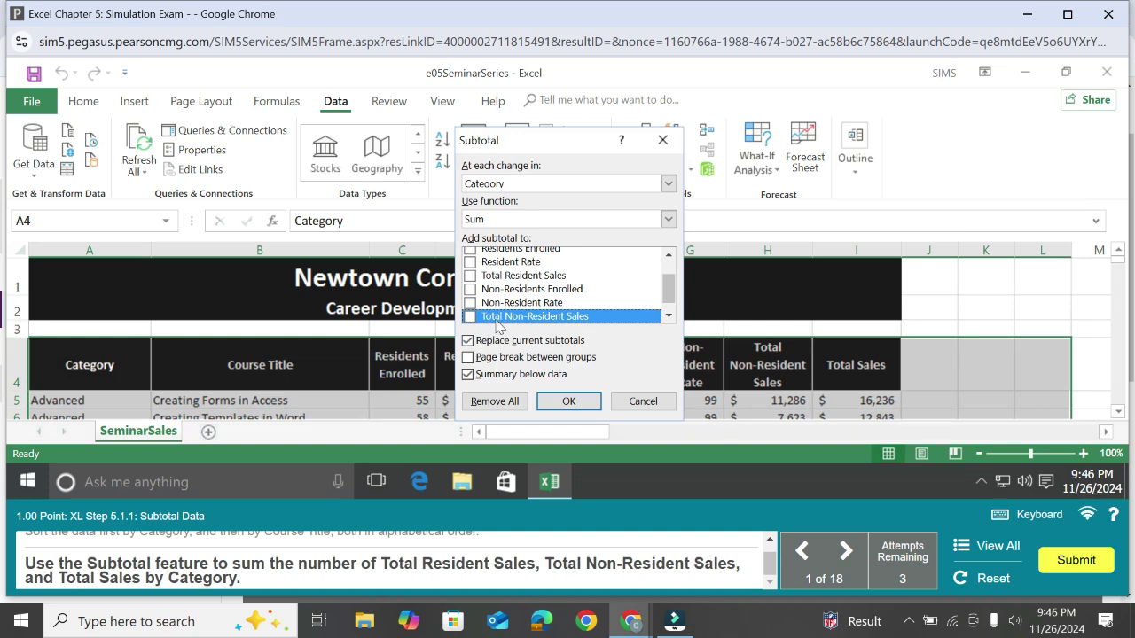
left_click(470, 277)
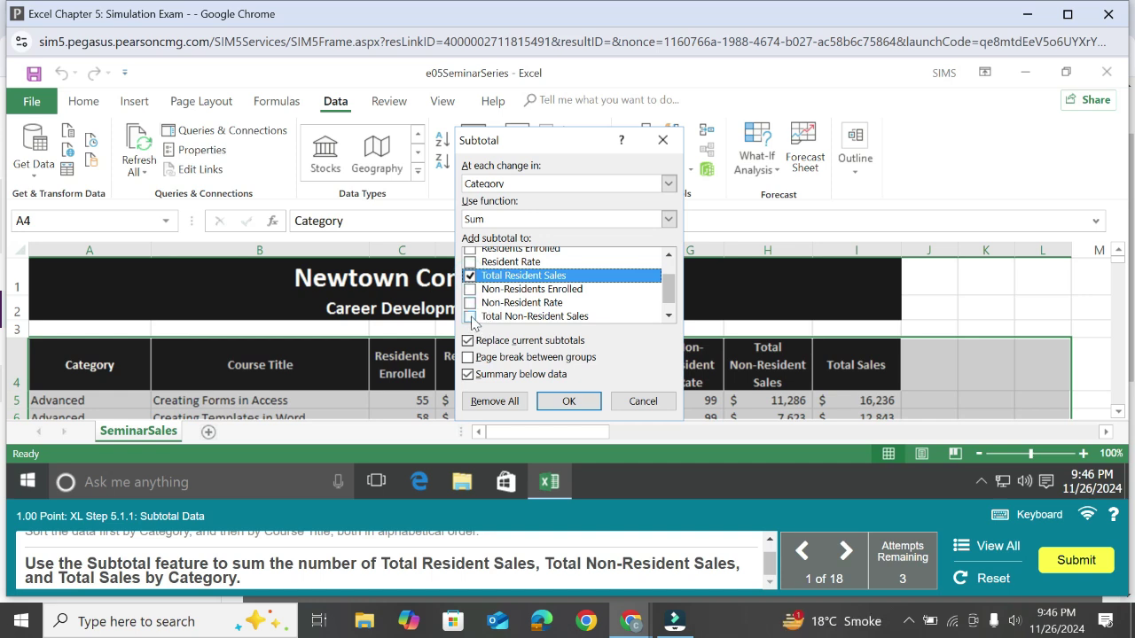
left_click(470, 316)
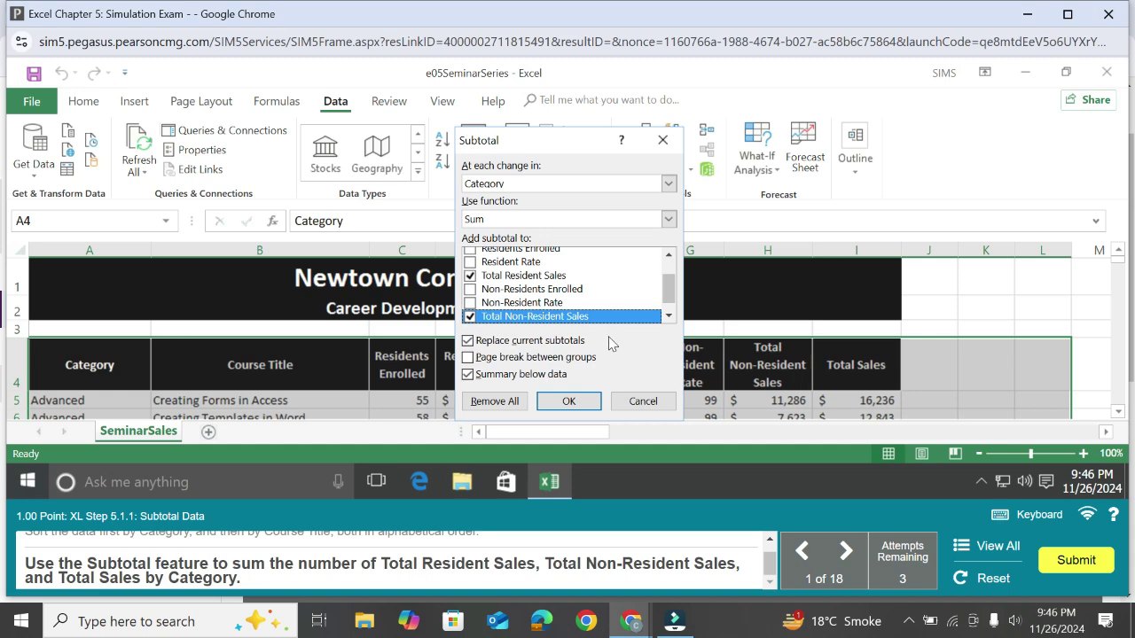
left_click(667, 317)
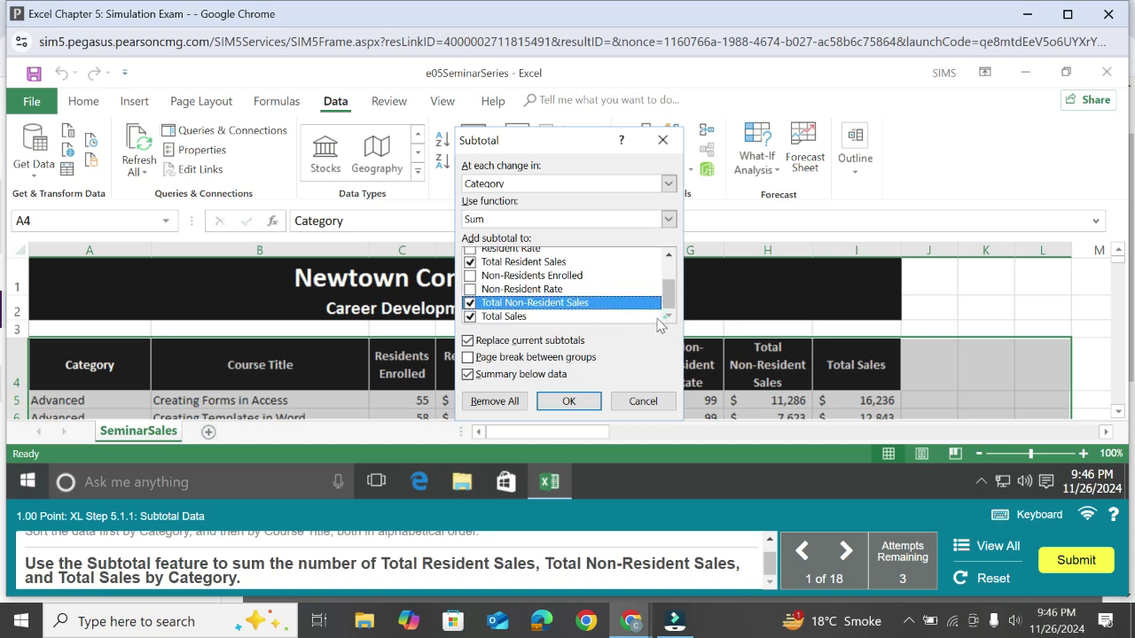
left_click(568, 401)
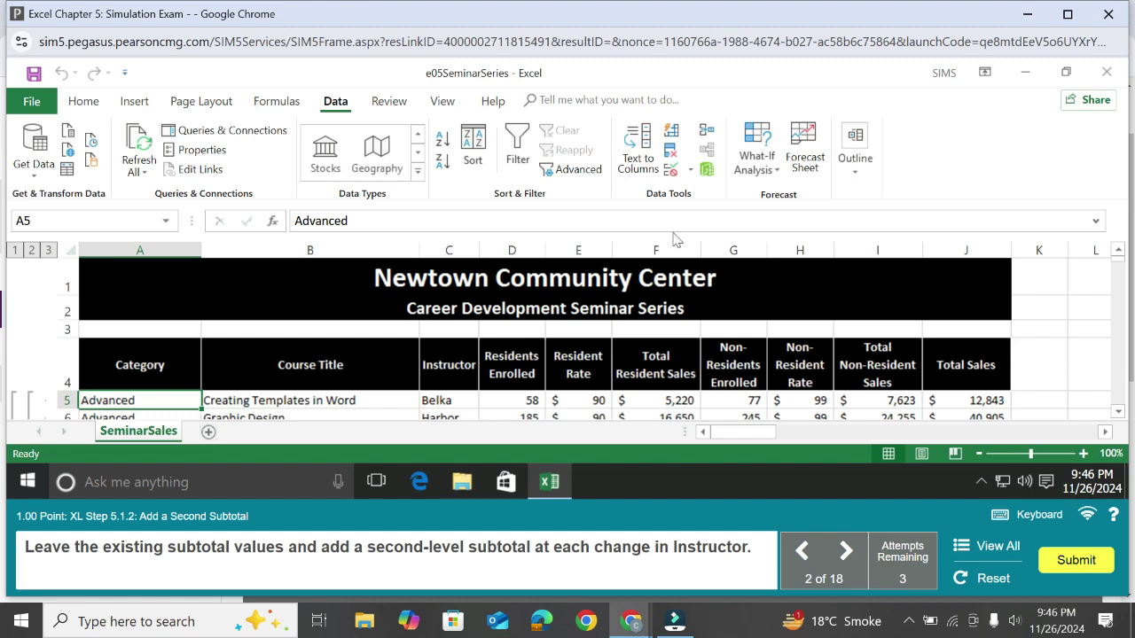
Step: Add a second-level Sum subtotal of Total Sales at each change in Instructor, without replacing the current subtotals
left_click(761, 165)
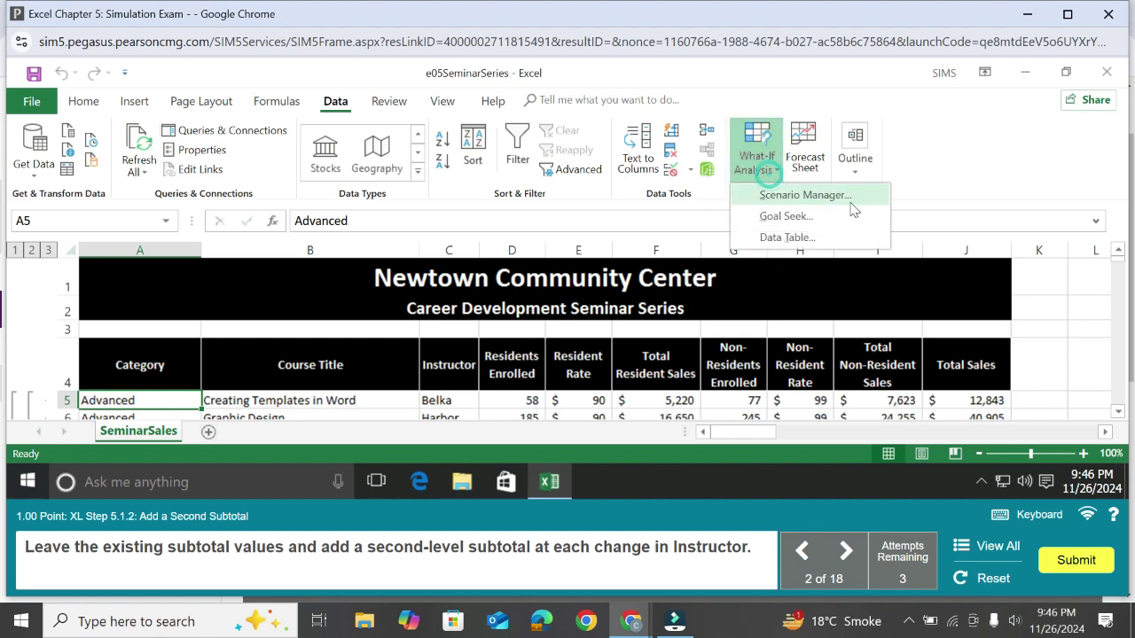
left_click(844, 170)
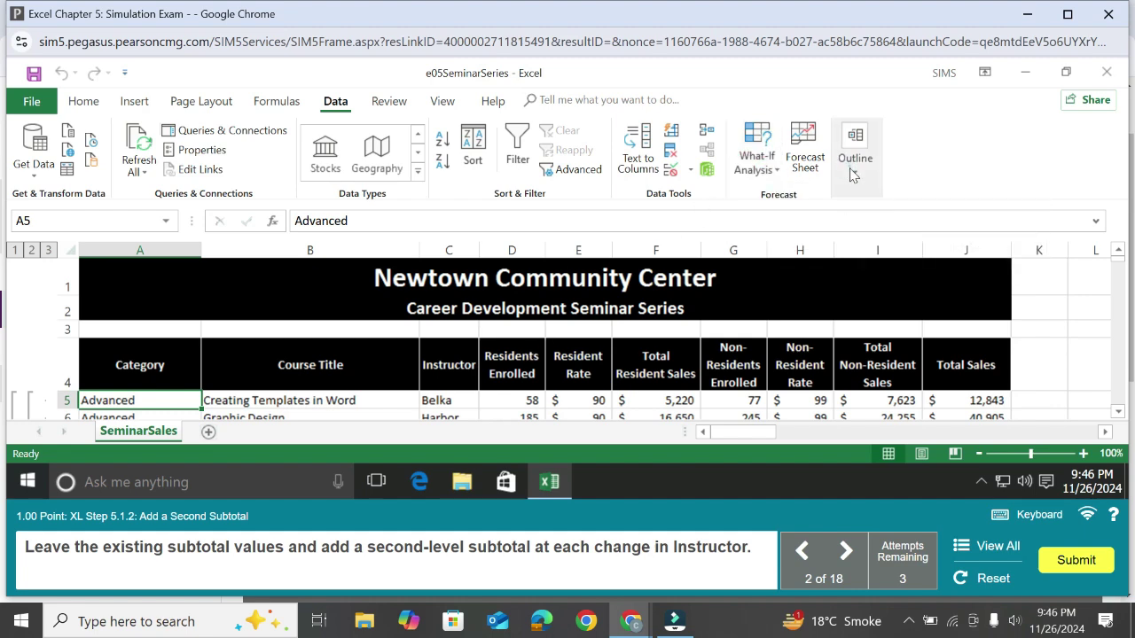
left_click(853, 157)
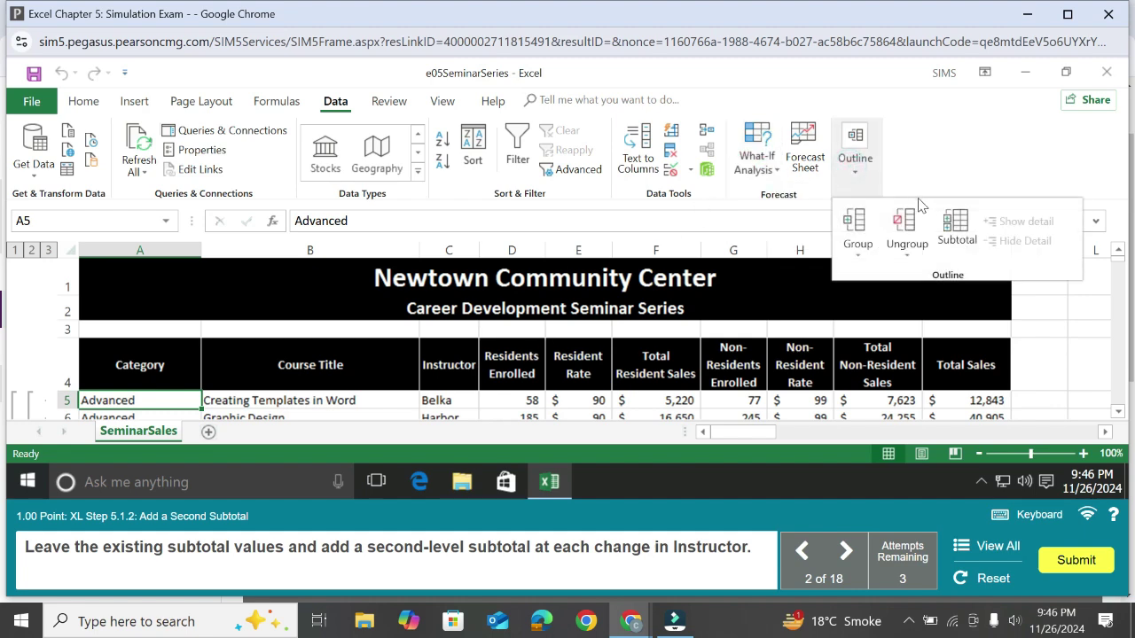
left_click(953, 226)
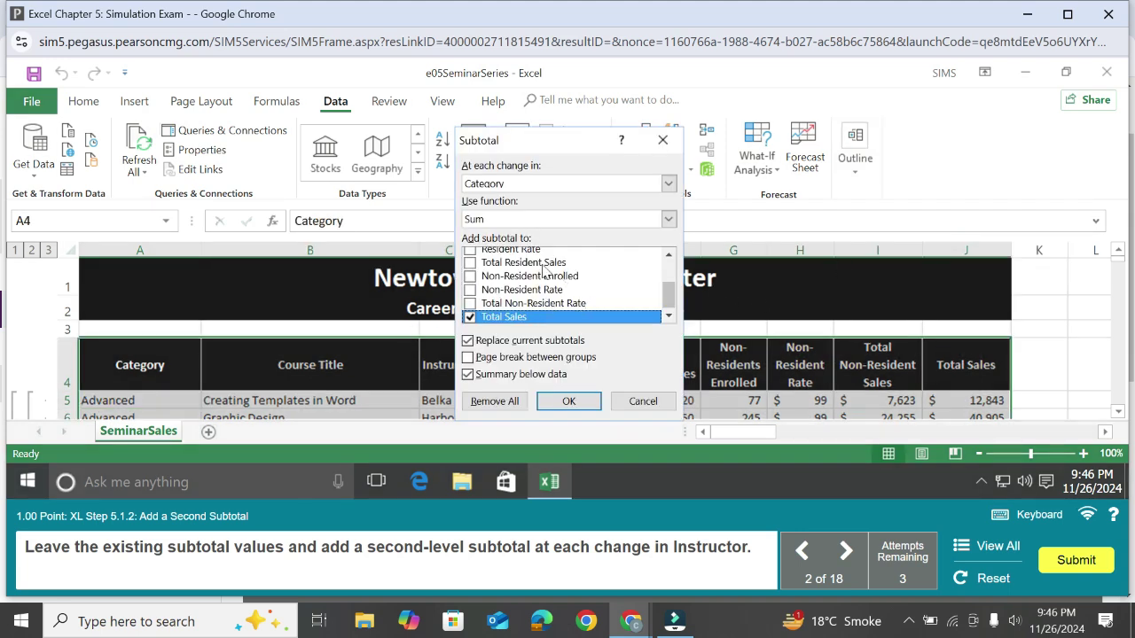
left_click(669, 183)
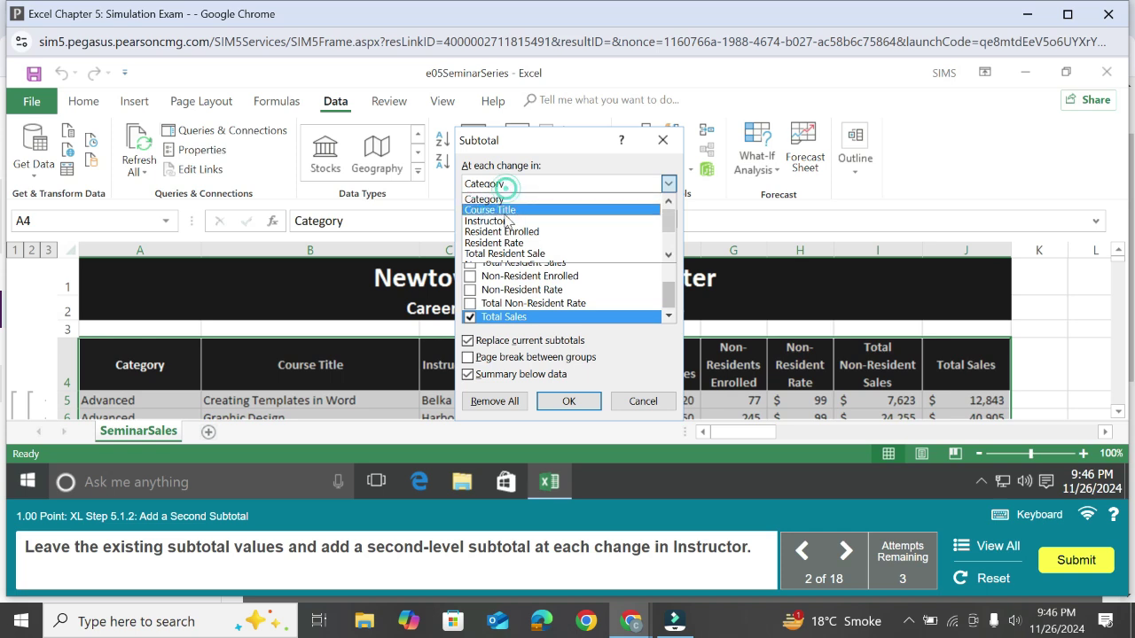
left_click(507, 220)
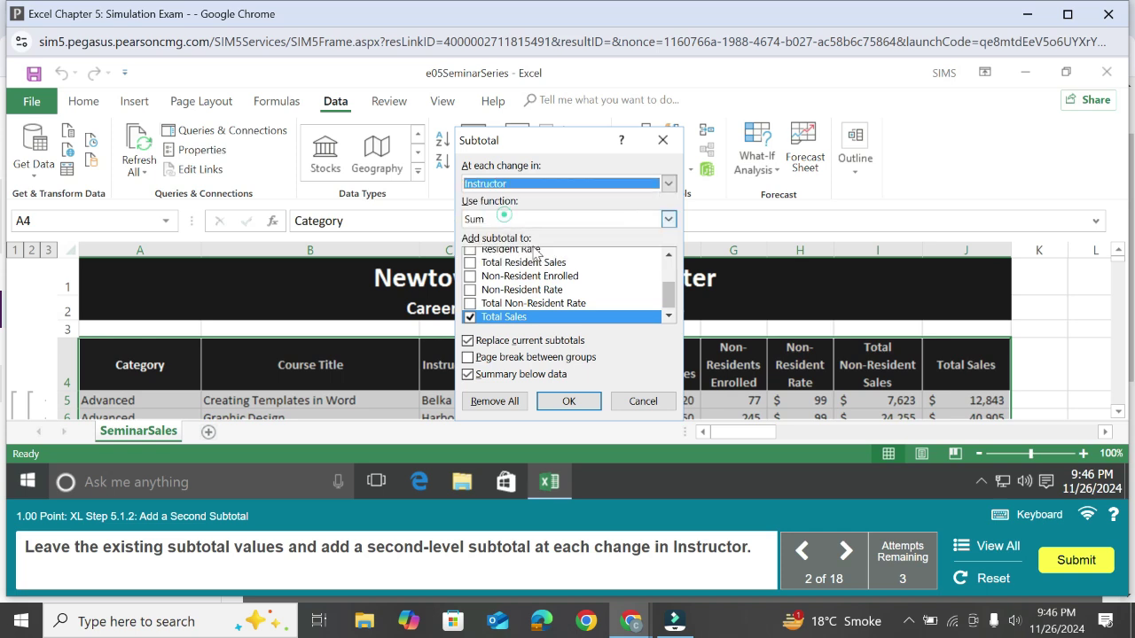
left_click(469, 340)
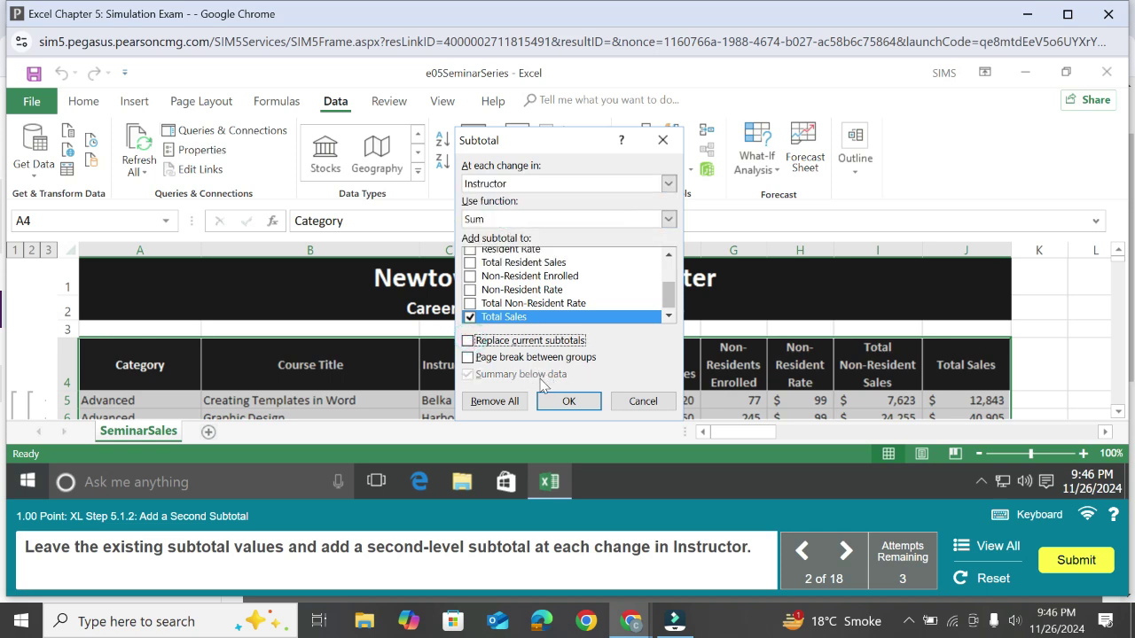
left_click(564, 400)
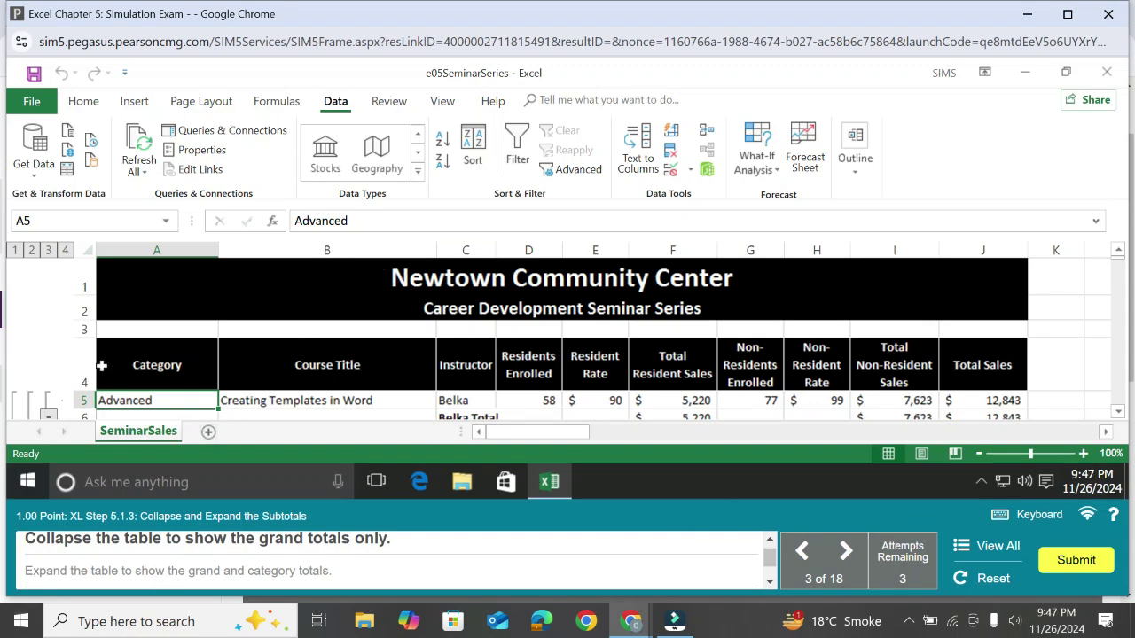
Step: Collapse the subtotal outline to the grand total only and expand it again to the grand and category totals
scroll(101, 365, "down", 2)
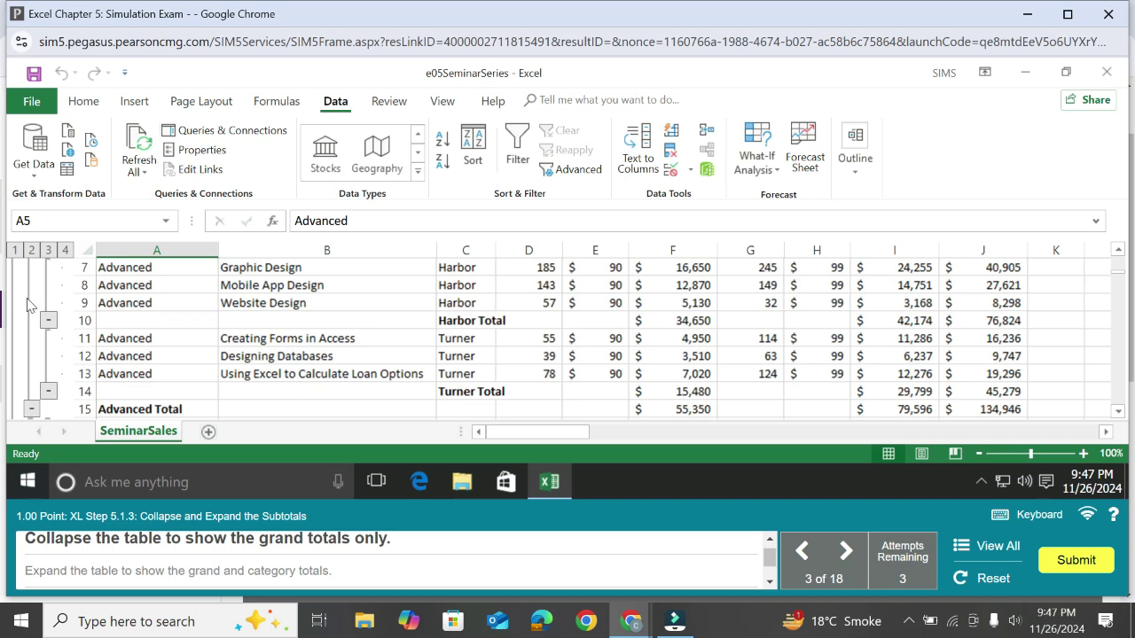
left_click(32, 251)
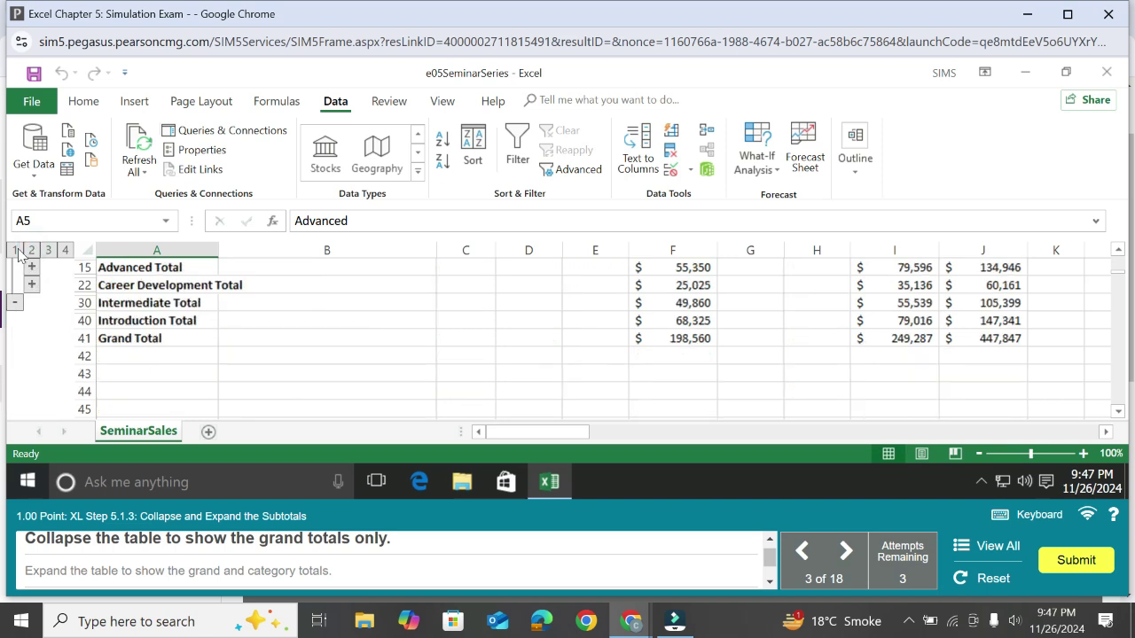
left_click(16, 251)
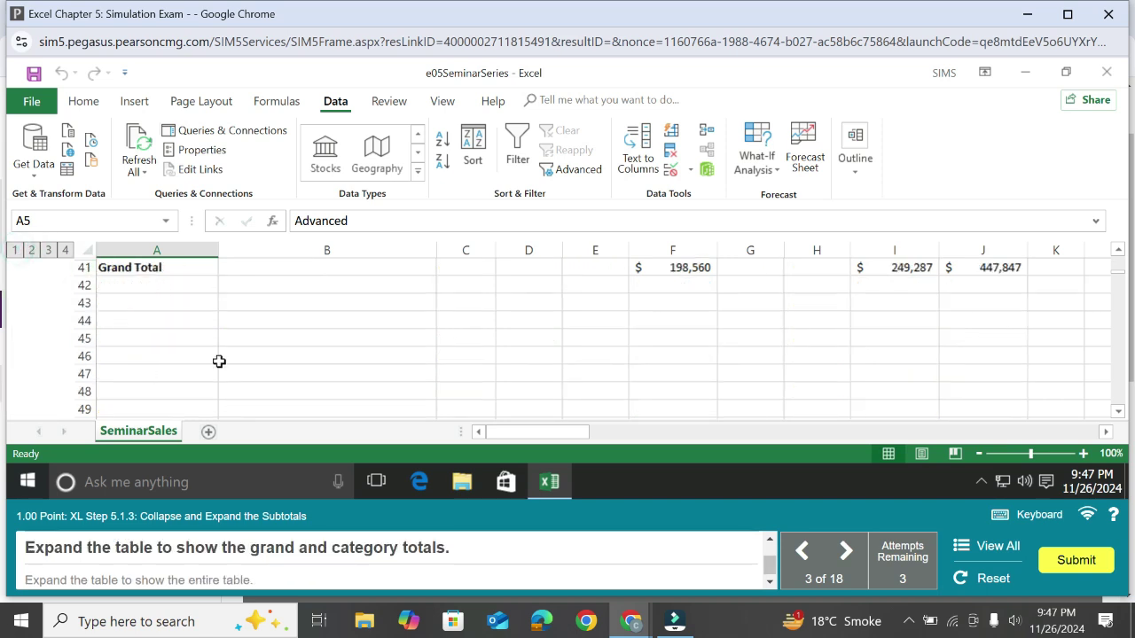
scroll(144, 316, "up", 1)
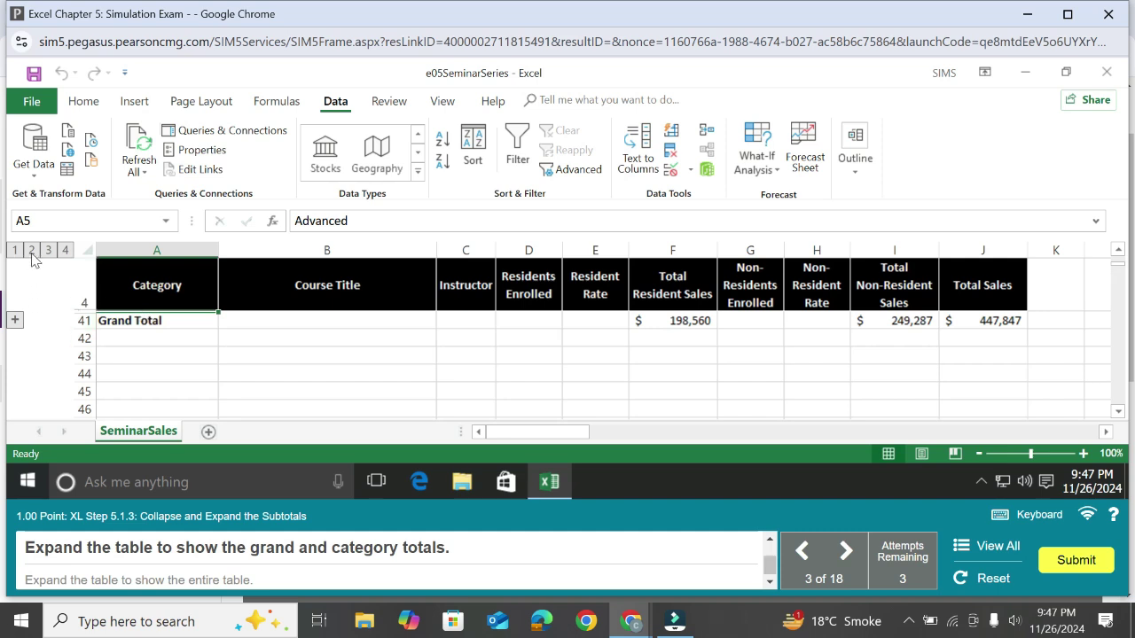
left_click(15, 320)
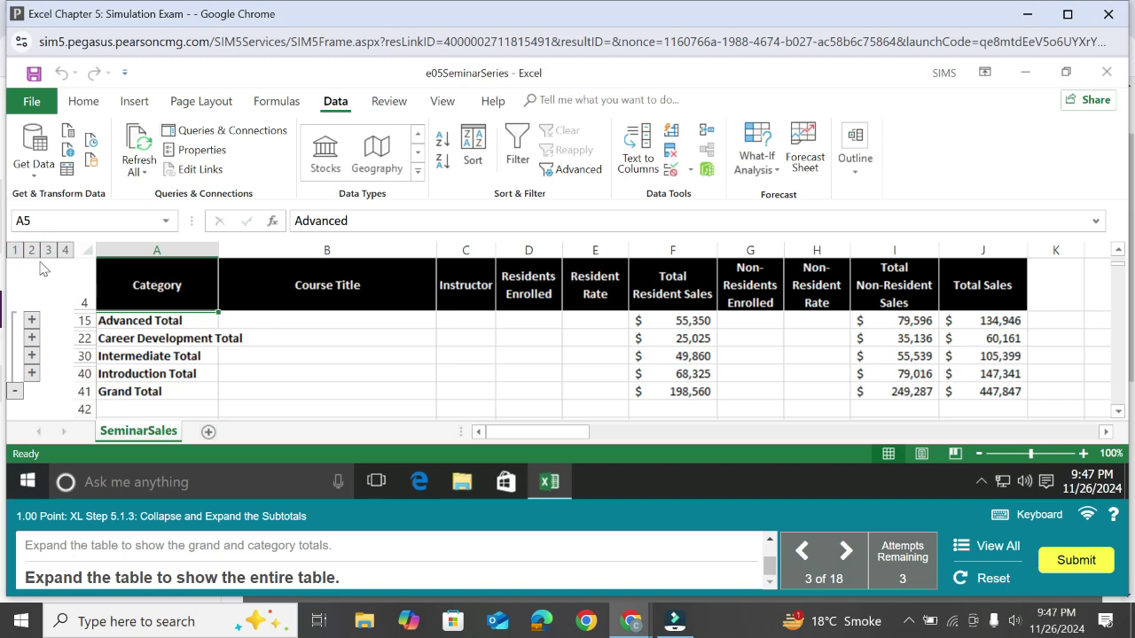
Step: Expand the Advanced and Career Development category groups to show their detail rows
left_click(33, 321)
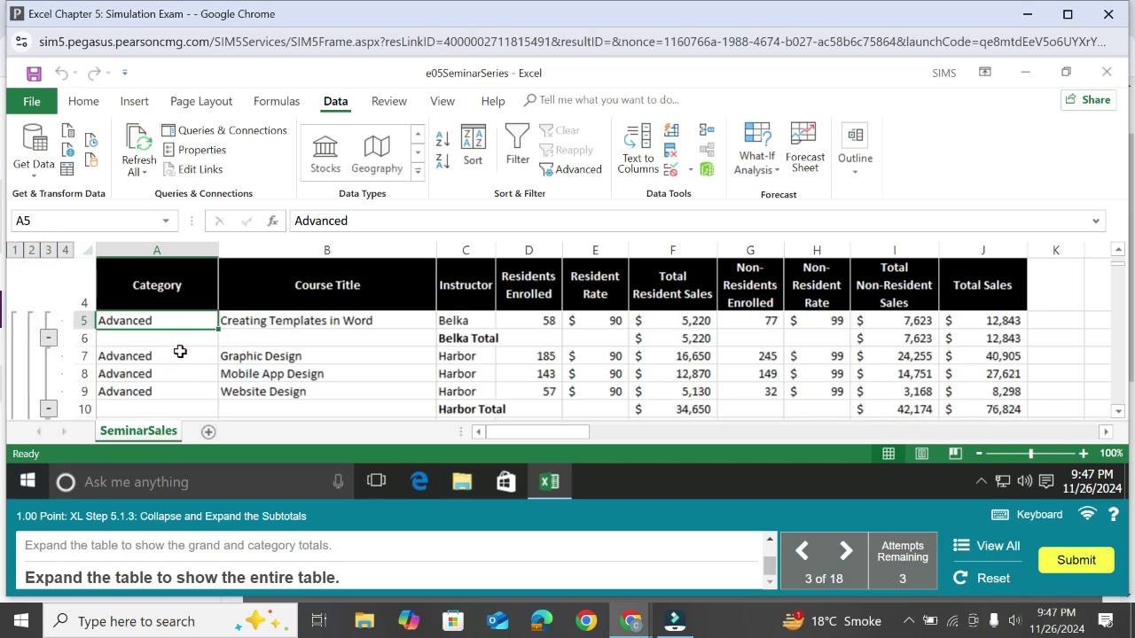
scroll(177, 348, "down", 4)
scroll(173, 344, "up", 2)
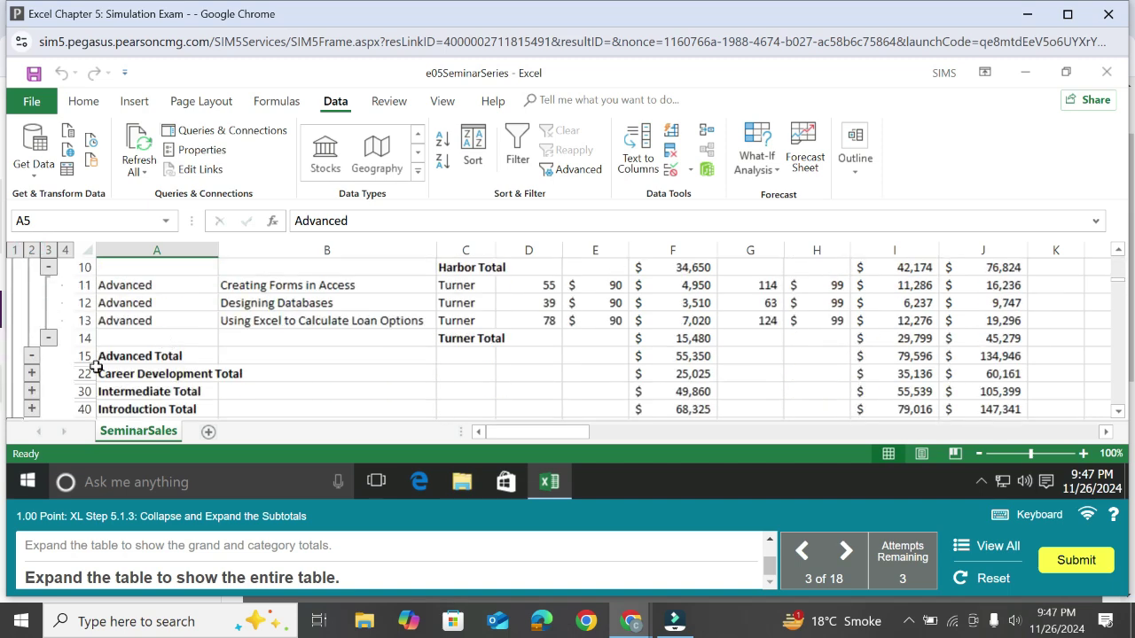
left_click(32, 374)
scroll(133, 337, "down", 1)
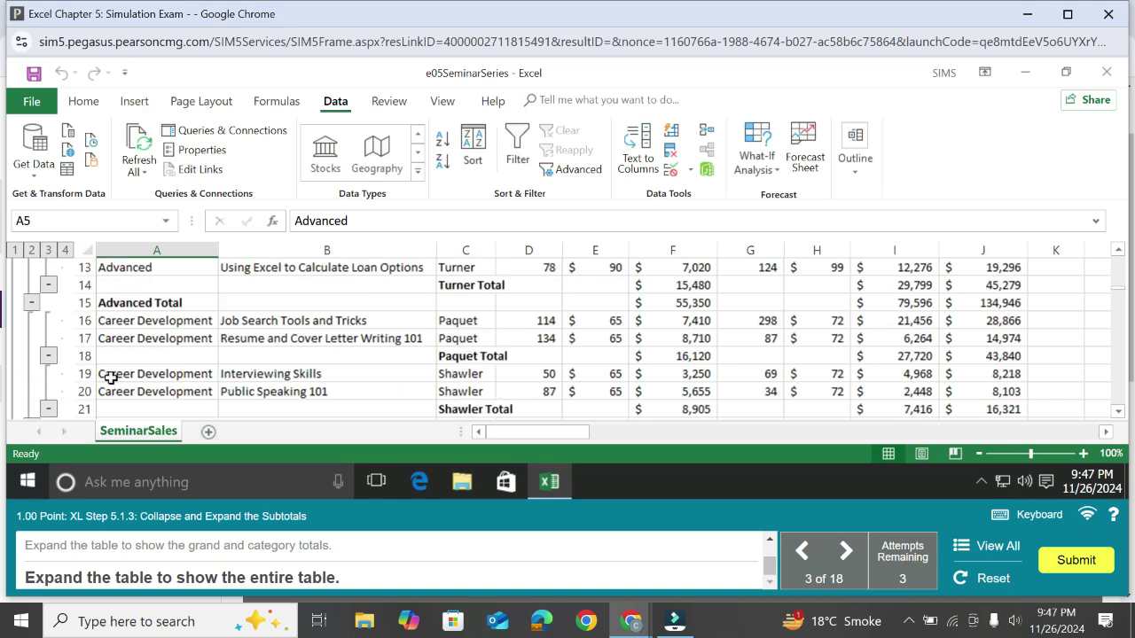
Step: Look through the category rows down to the grand total to find the groups that are still collapsed
scroll(93, 350, "down", 3)
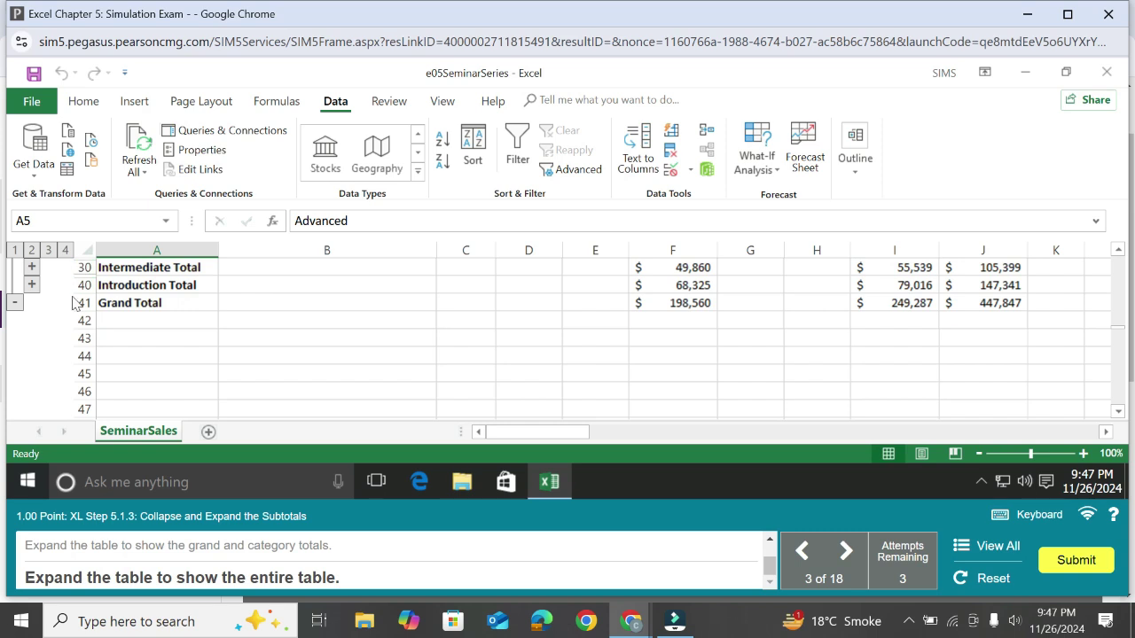
key("Up")
key("Up")
key("Down")
key("Down")
key("Down")
key("Down")
key("Down")
key("Down")
key("Down")
key("Down")
key("Down")
key("Down")
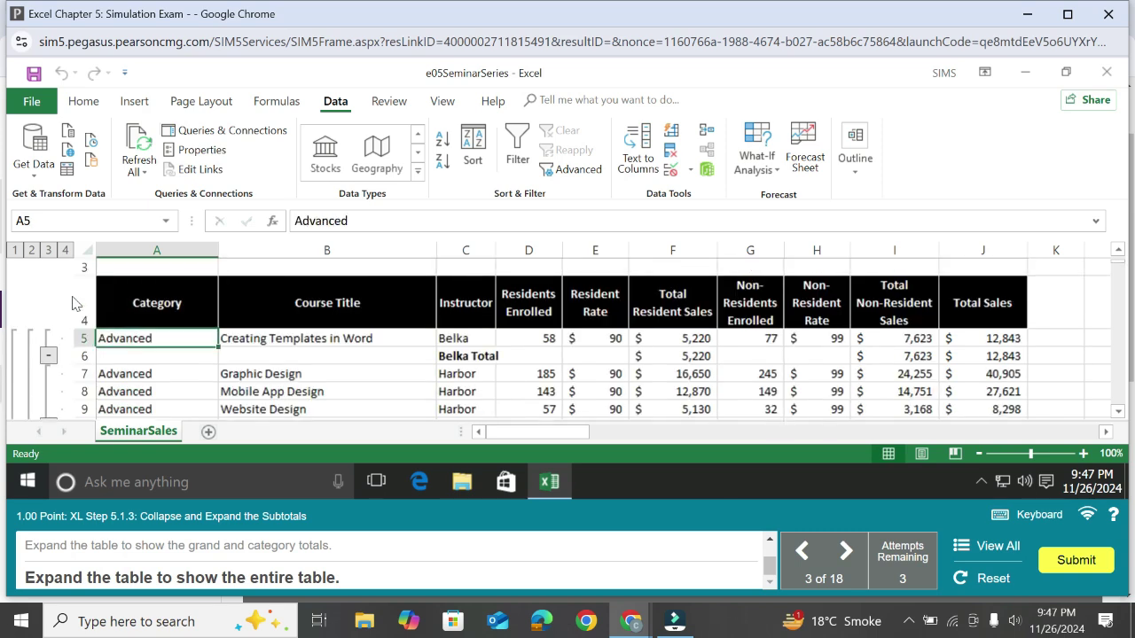
key("Down")
key("Down")
key("Down")
key("Down")
key("Down")
key("Down")
key("Down")
key("Down")
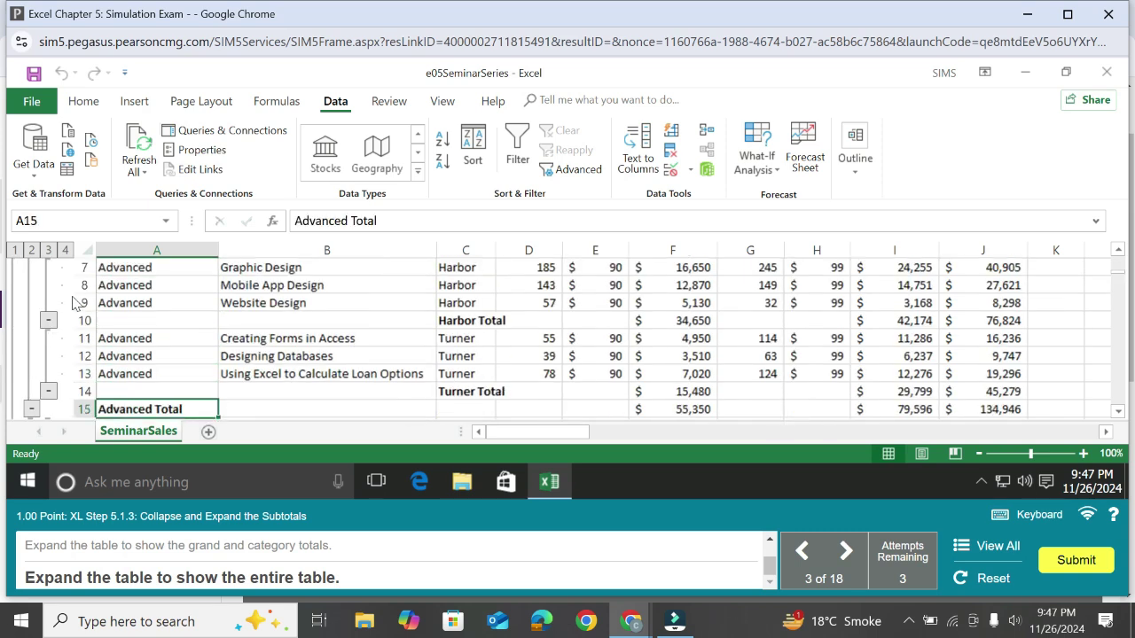
key("Down")
key("Down")
key("Down")
key("Down")
key("Down")
key("Down")
key("Down")
key("Down")
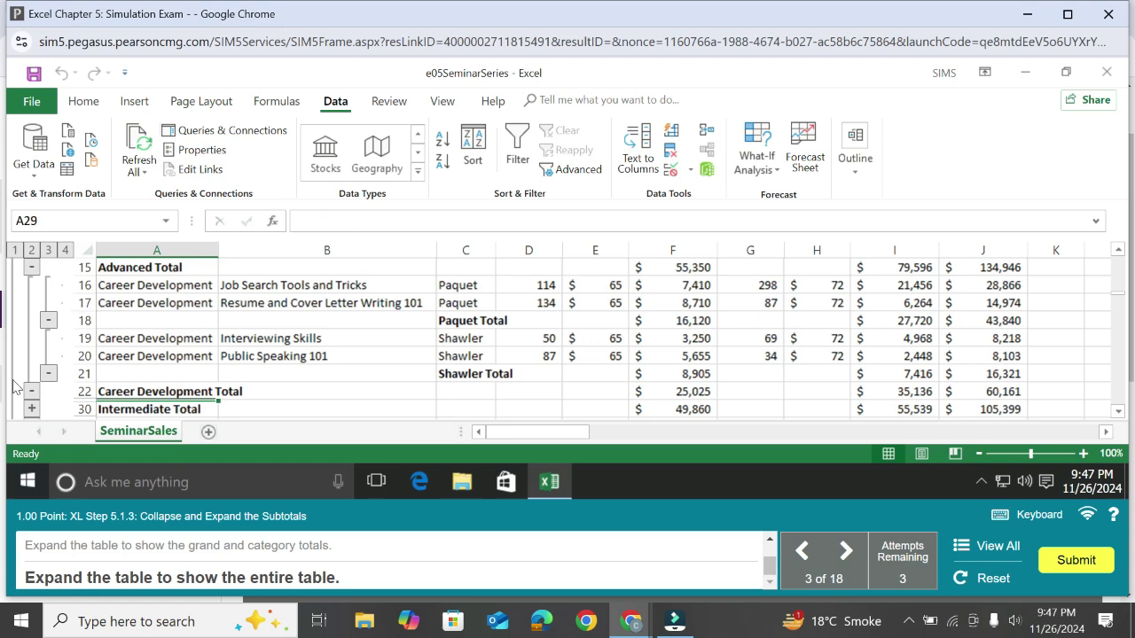
Step: Expand the Intermediate and Introduction category groups so the entire table is shown
left_click(31, 408)
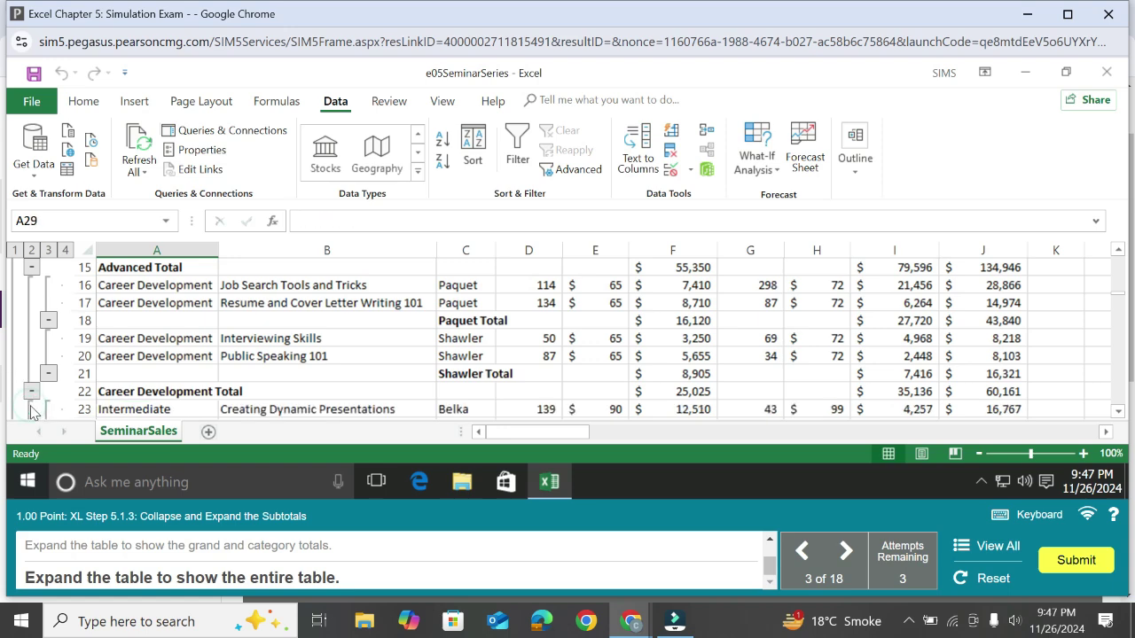
scroll(251, 301, "down", 3)
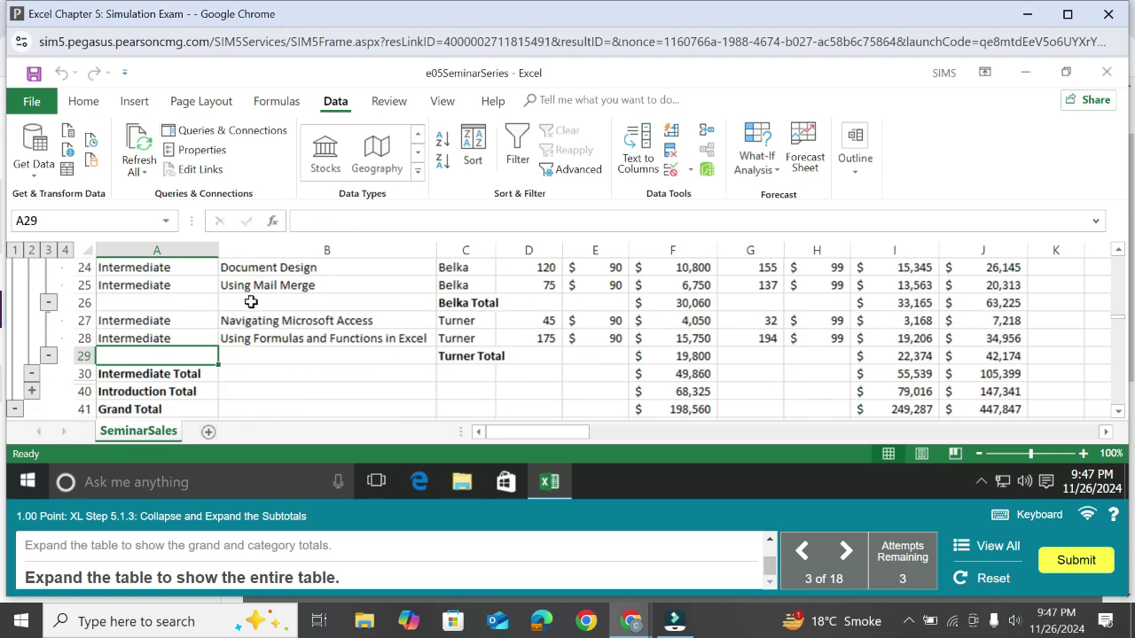
left_click(31, 391)
scroll(368, 317, "down", 1)
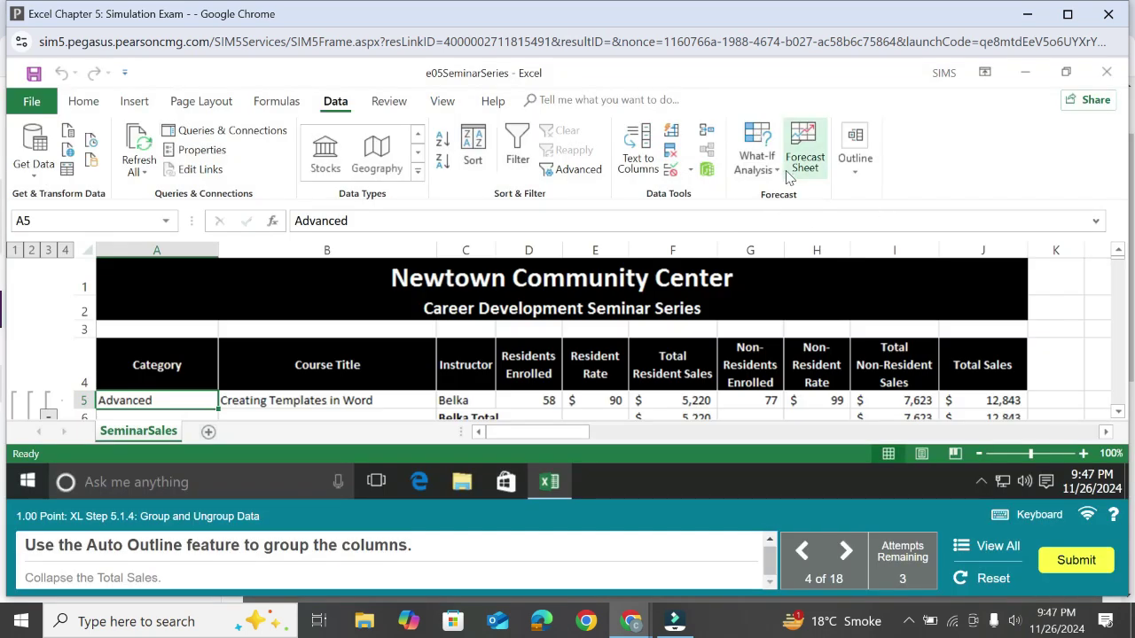
Step: Group the columns with Auto Outline, accepting the modification of the existing outline
left_click(855, 153)
left_click(857, 251)
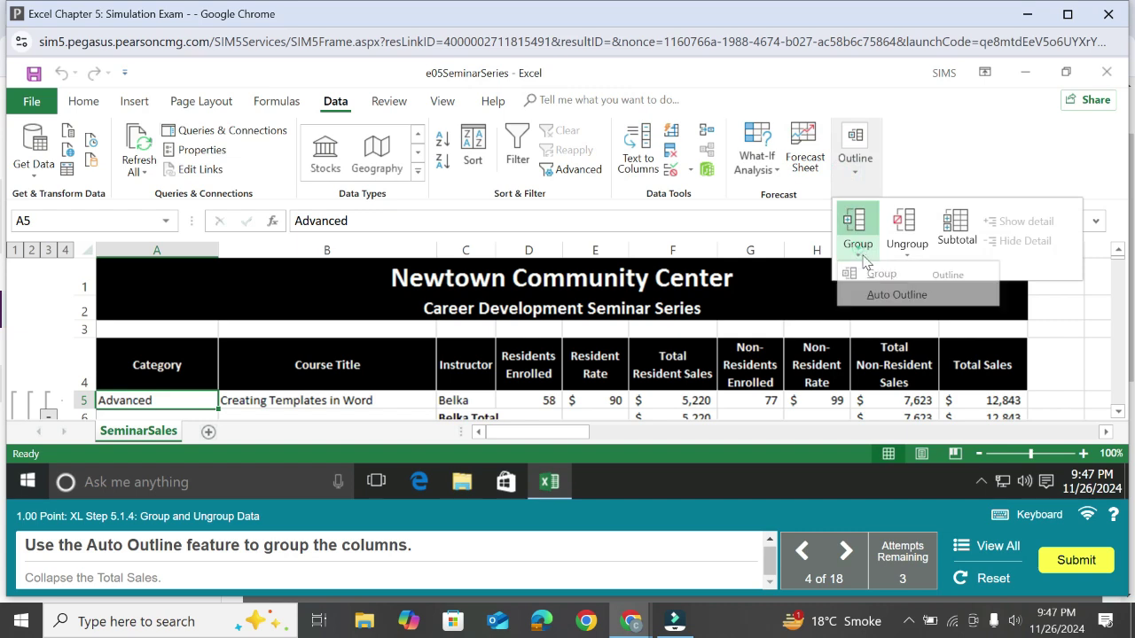
left_click(883, 289)
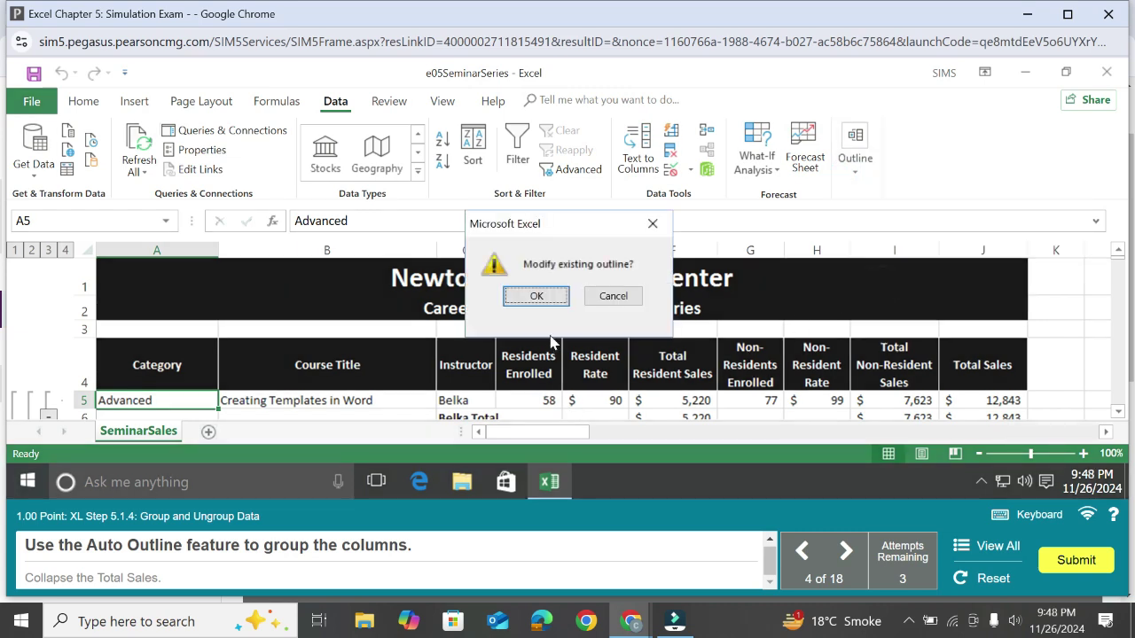
left_click(542, 295)
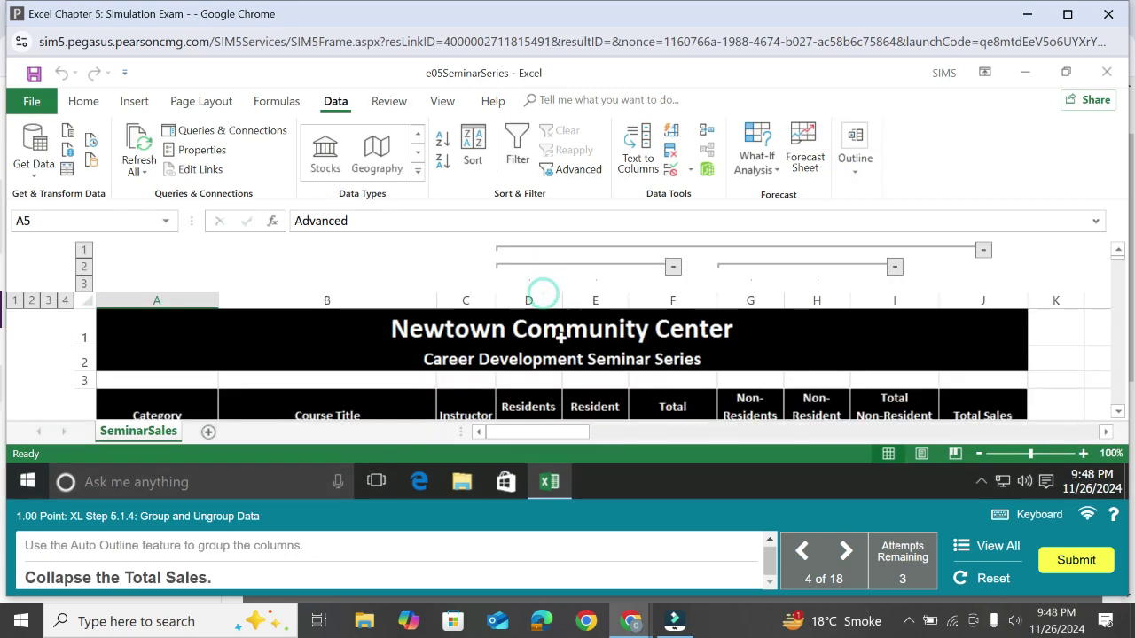
Step: Collapse the column groups for Total Resident Sales, Total Non-Resident Sales and Total Sales
left_click(673, 266)
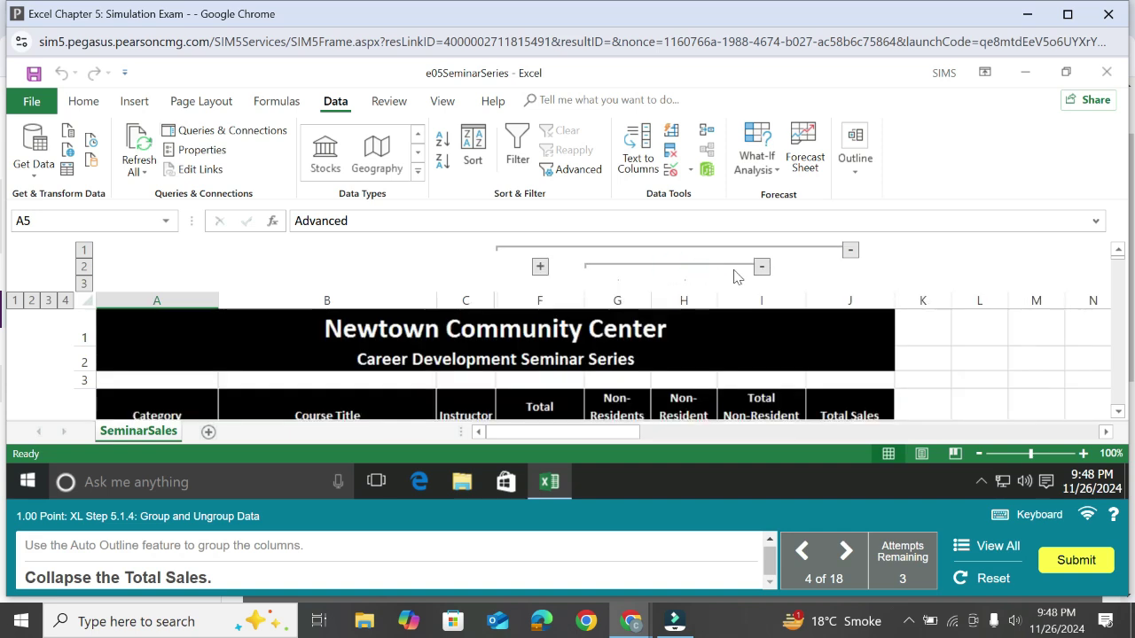
left_click(761, 268)
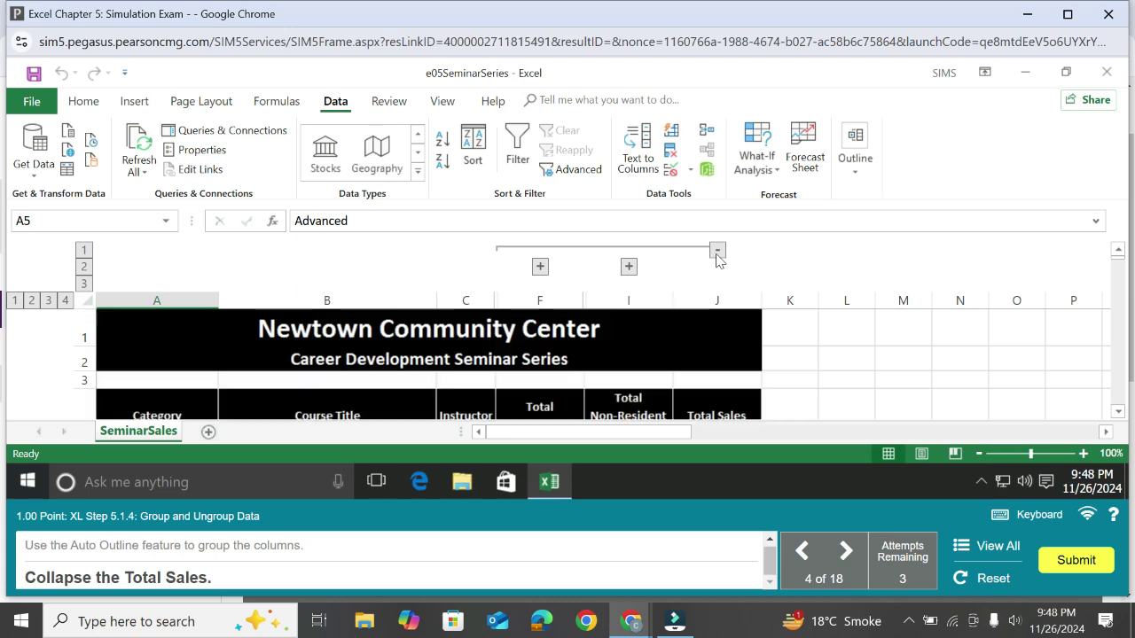
left_click(716, 252)
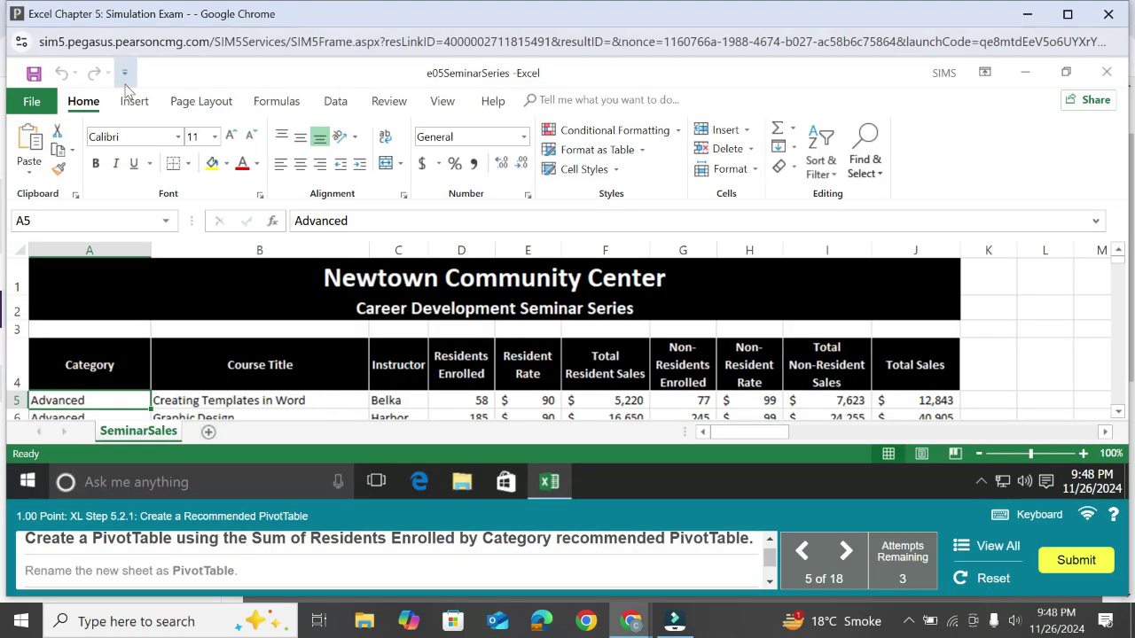
Step: Create the recommended PivotTable Sum of Residents Enrolled by Category from the seminar data
left_click(134, 102)
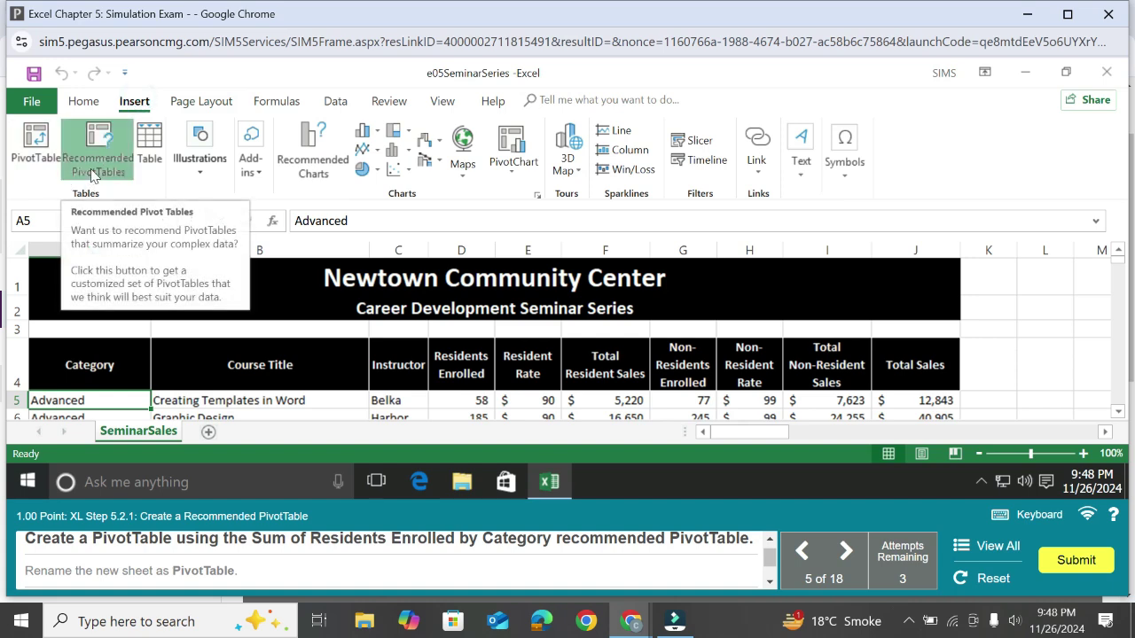
left_click(94, 168)
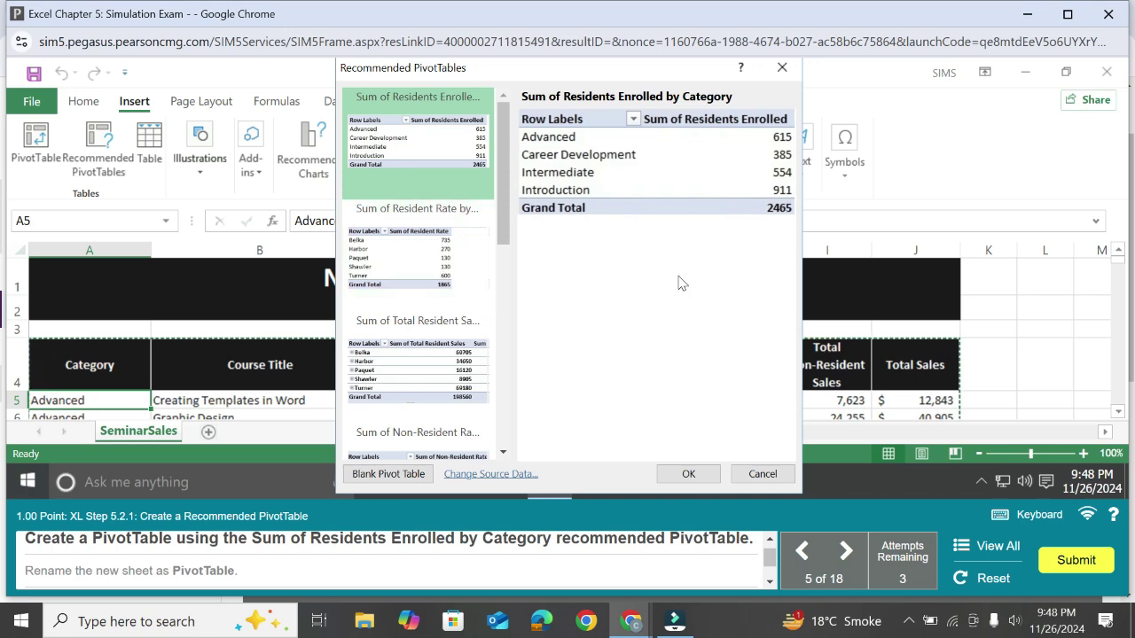
left_click(689, 474)
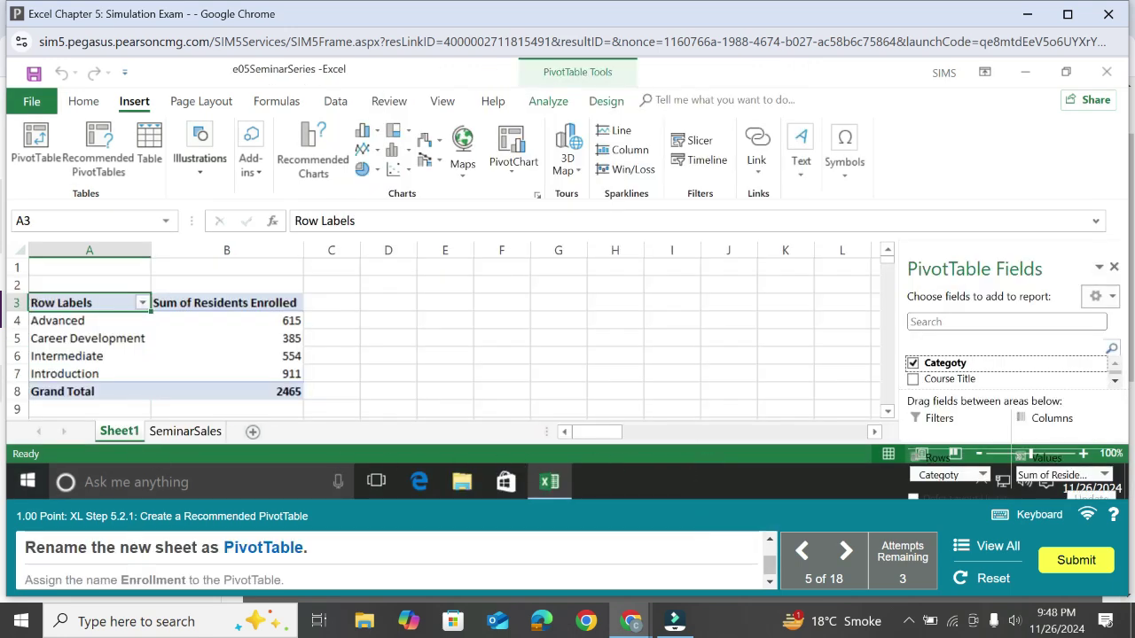
Step: Rename the new PivotTable's sheet from Sheet1 to PivotTable
double_click(120, 432)
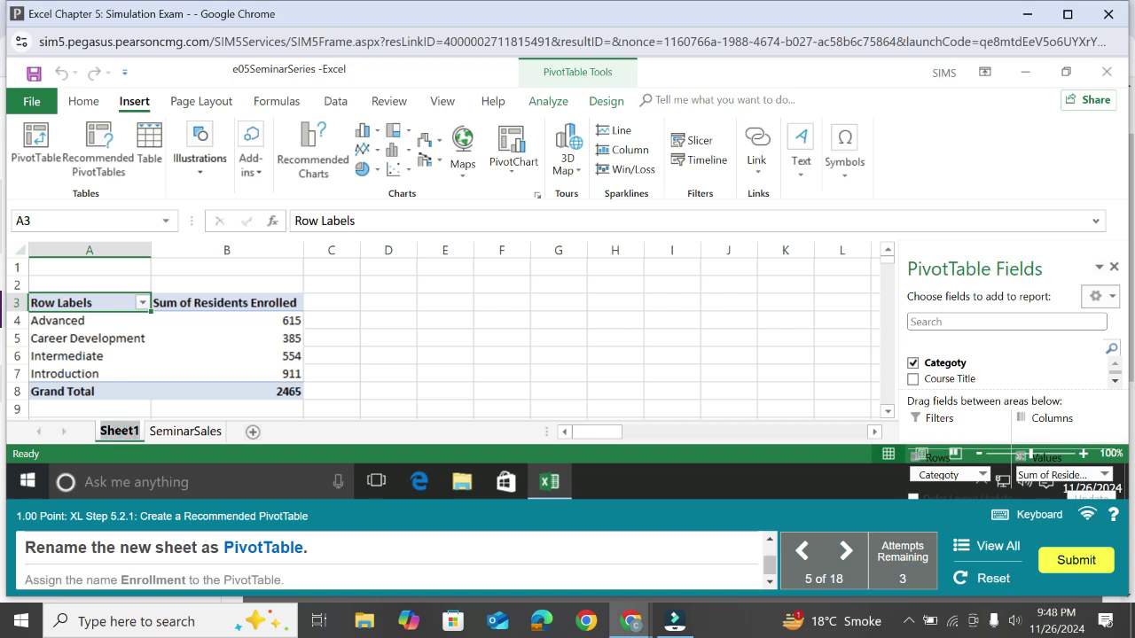
key("BackSpace")
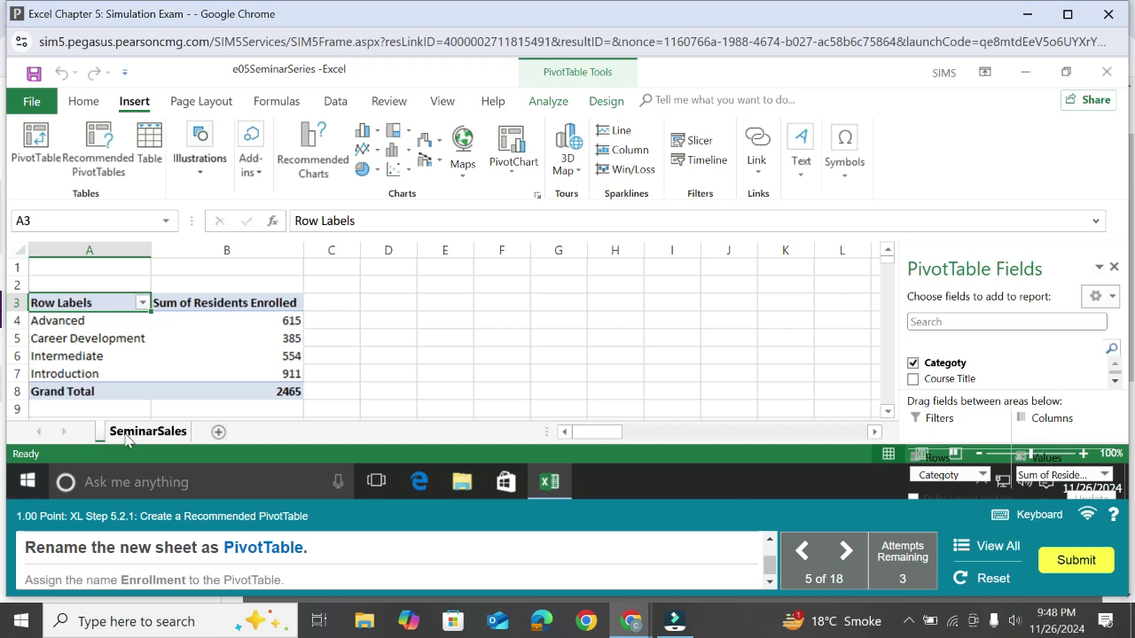
type("Pi")
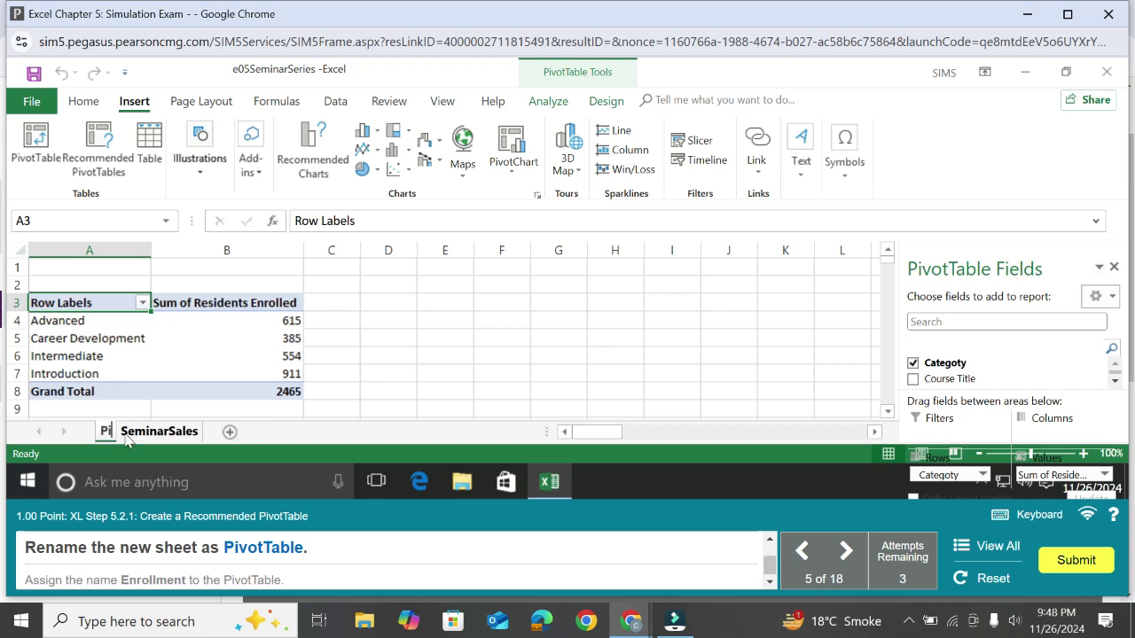
type("vot")
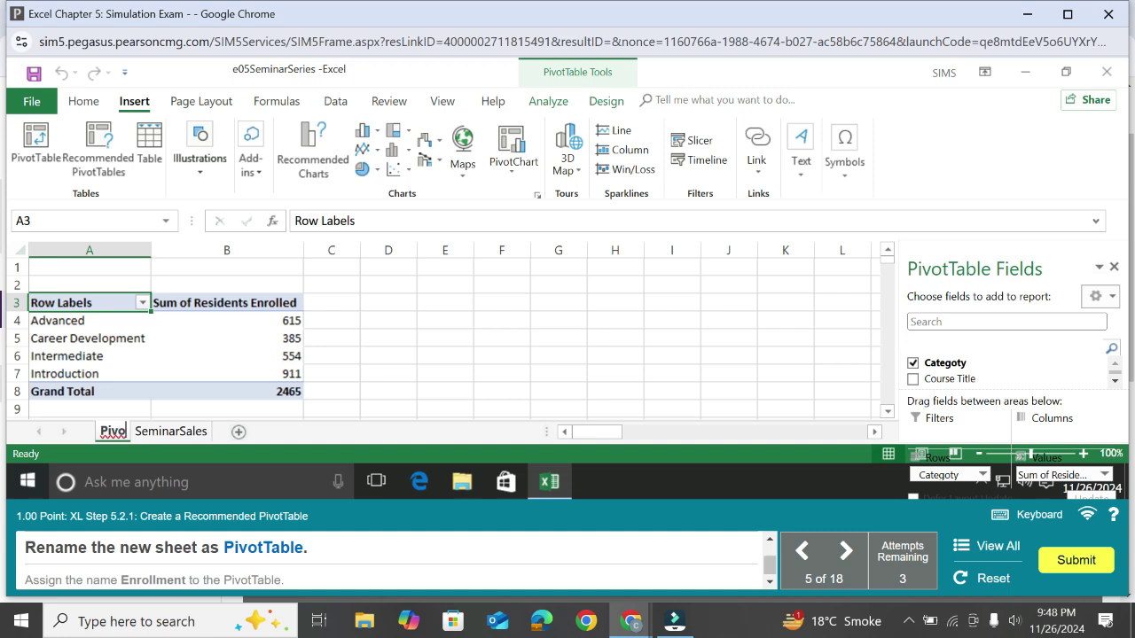
key("Return")
type("Ta")
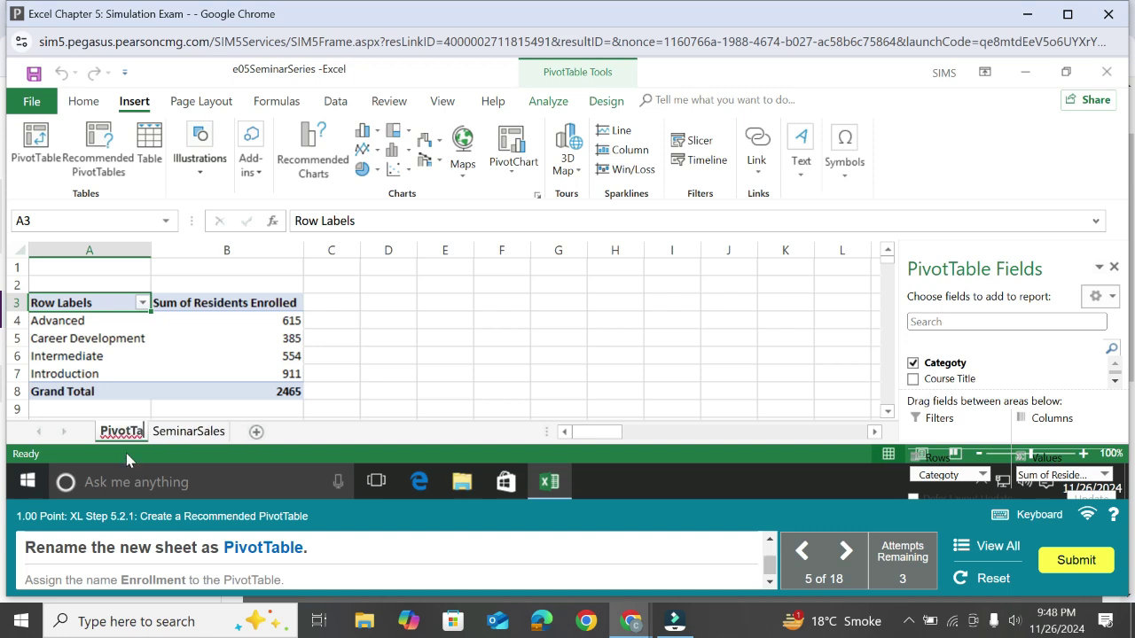
type("le")
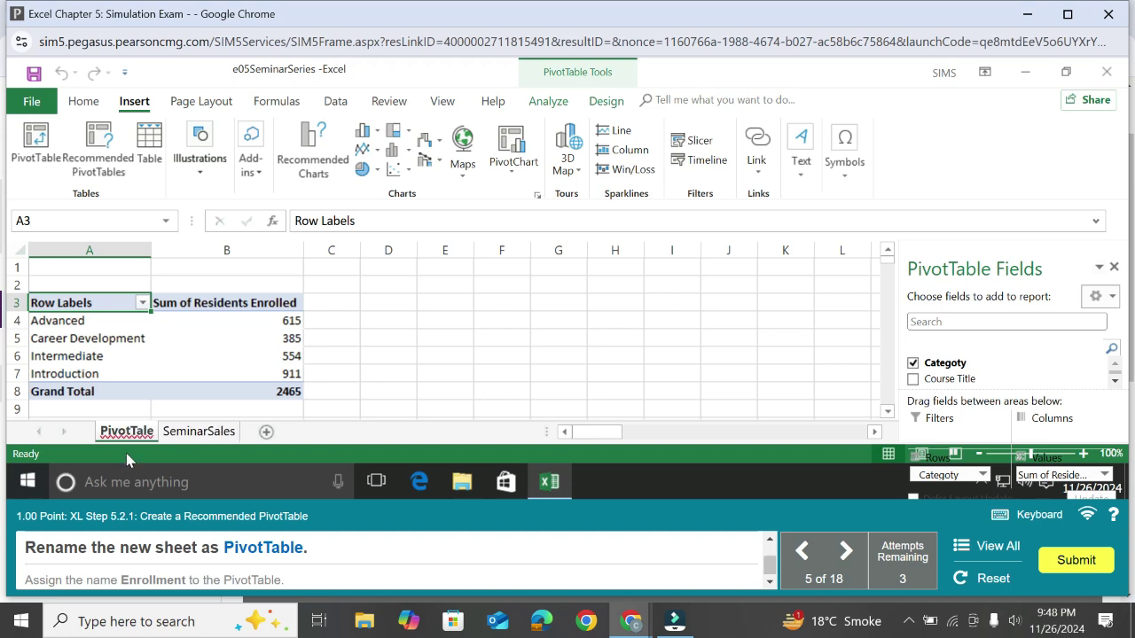
key("BackSpace")
key("BackSpace")
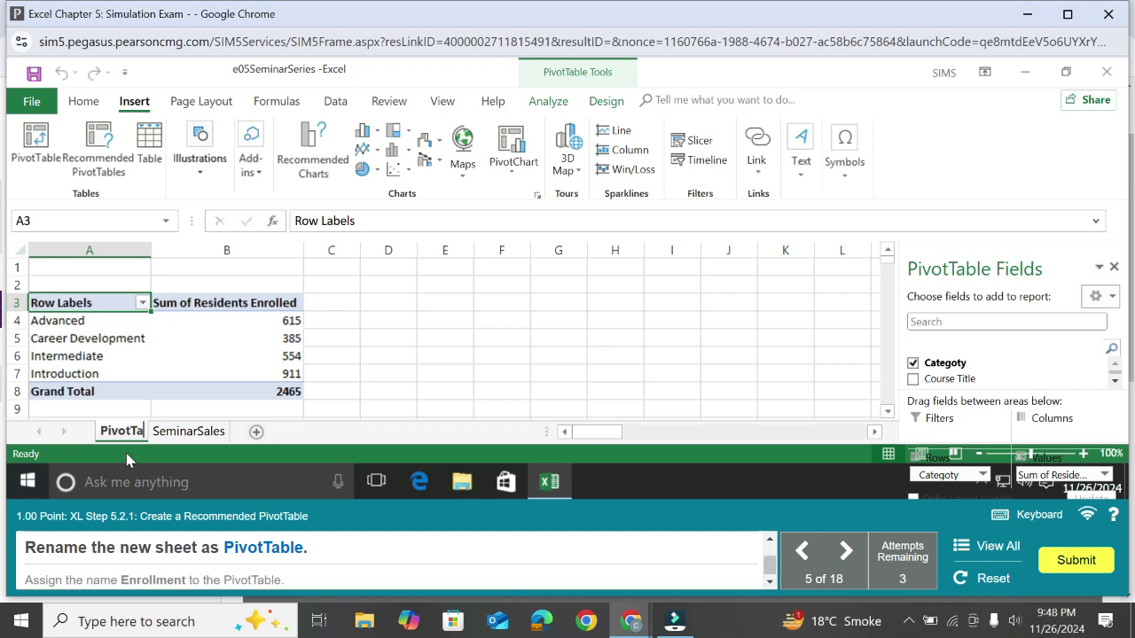
type("ble")
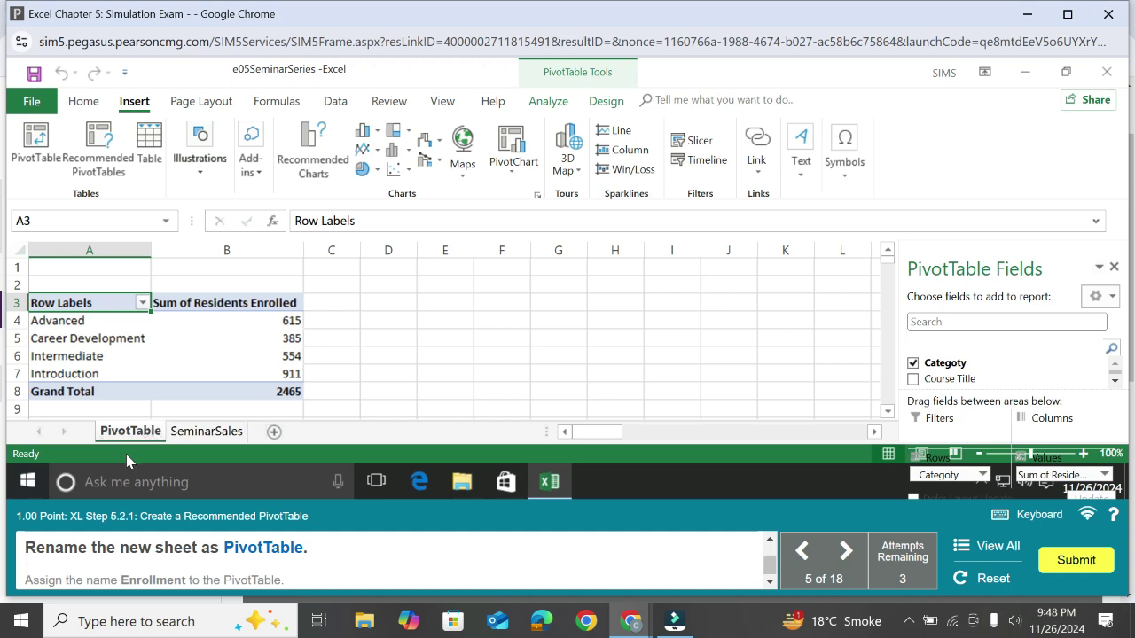
key("Return")
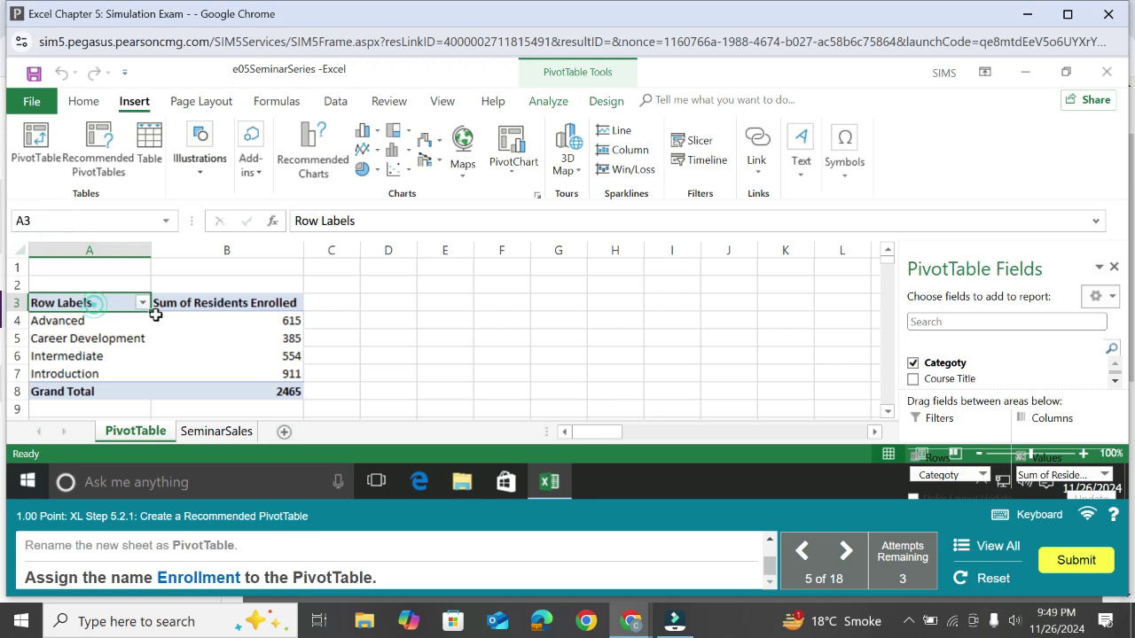
Step: Try to assign the name Enrollment to the PivotTable by naming the cell range A3:B7
left_click_drag(94, 304, 188, 377)
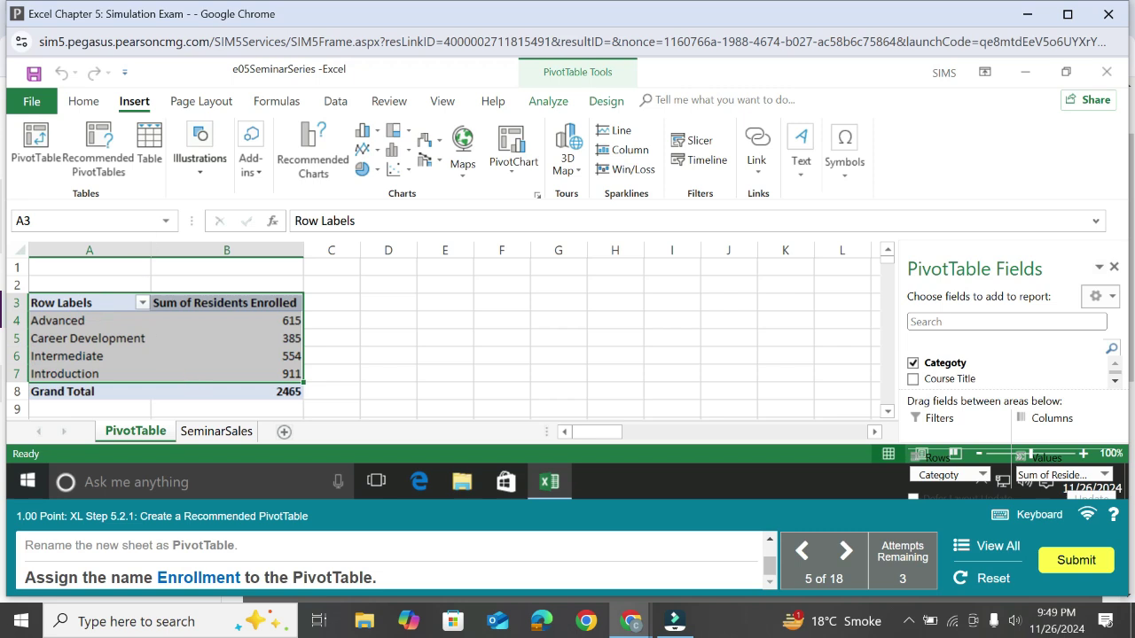
left_click(137, 222)
key("BackSpace")
key("Return")
Step: Try to assign the name Enrollment to the whole PivotTable range A3:B8, including the Grand Total row
left_click(74, 304)
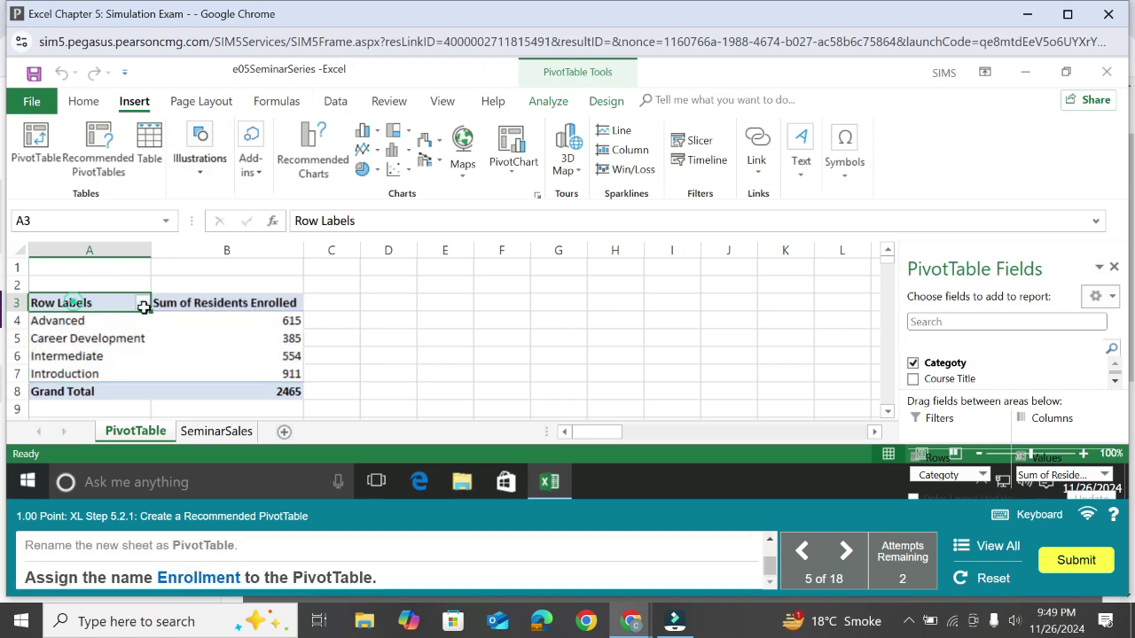
left_click_drag(144, 306, 210, 387)
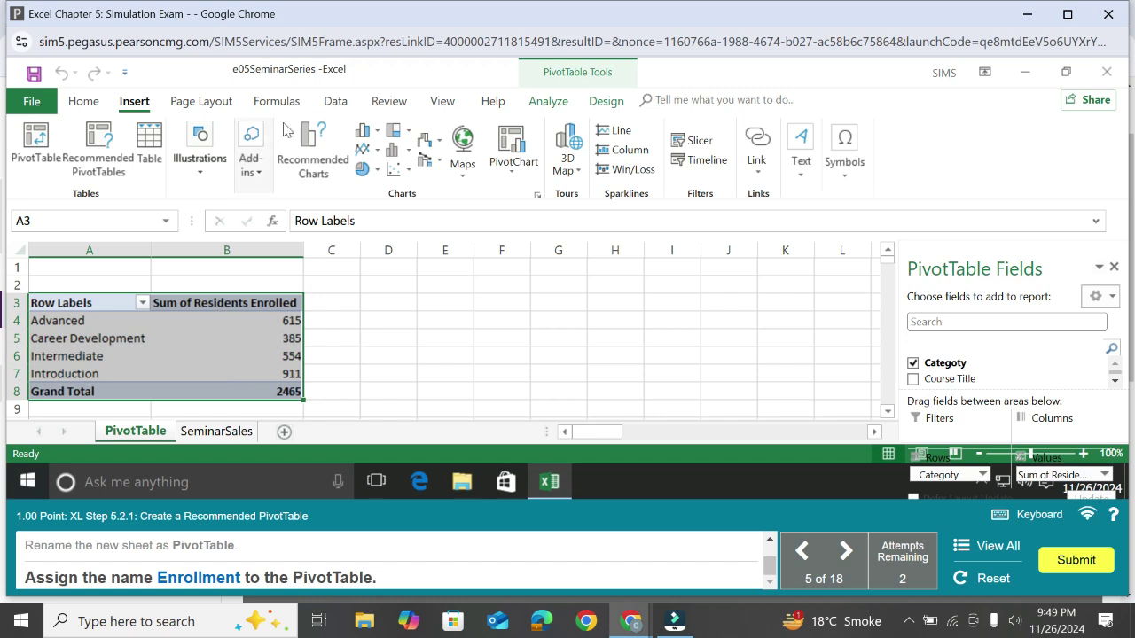
left_click(59, 218)
key("BackSpace")
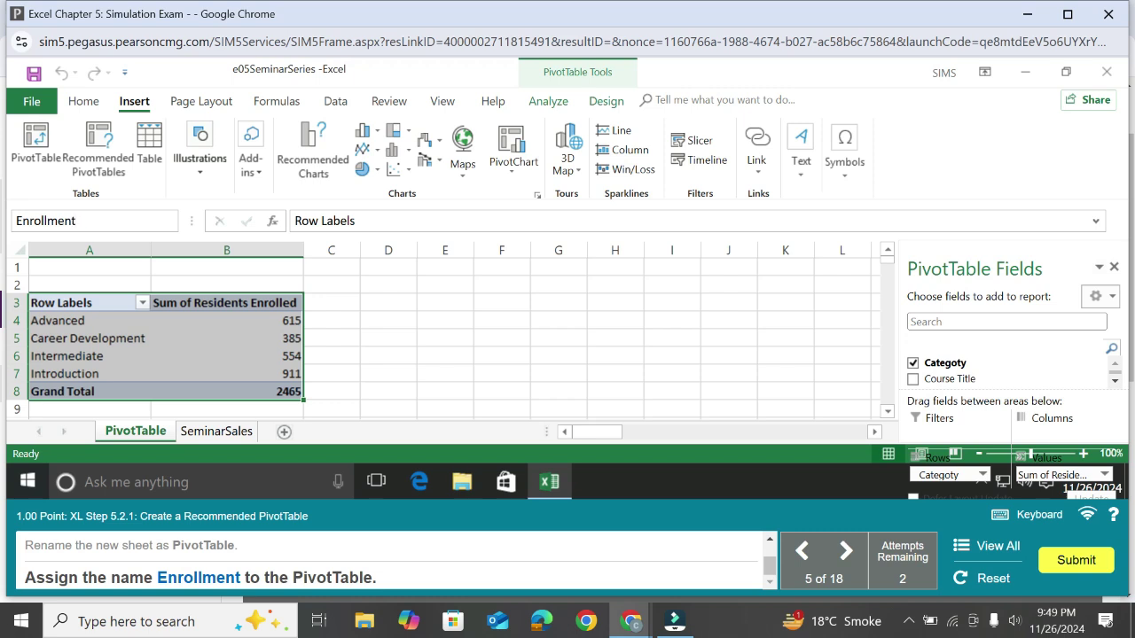
key("Return")
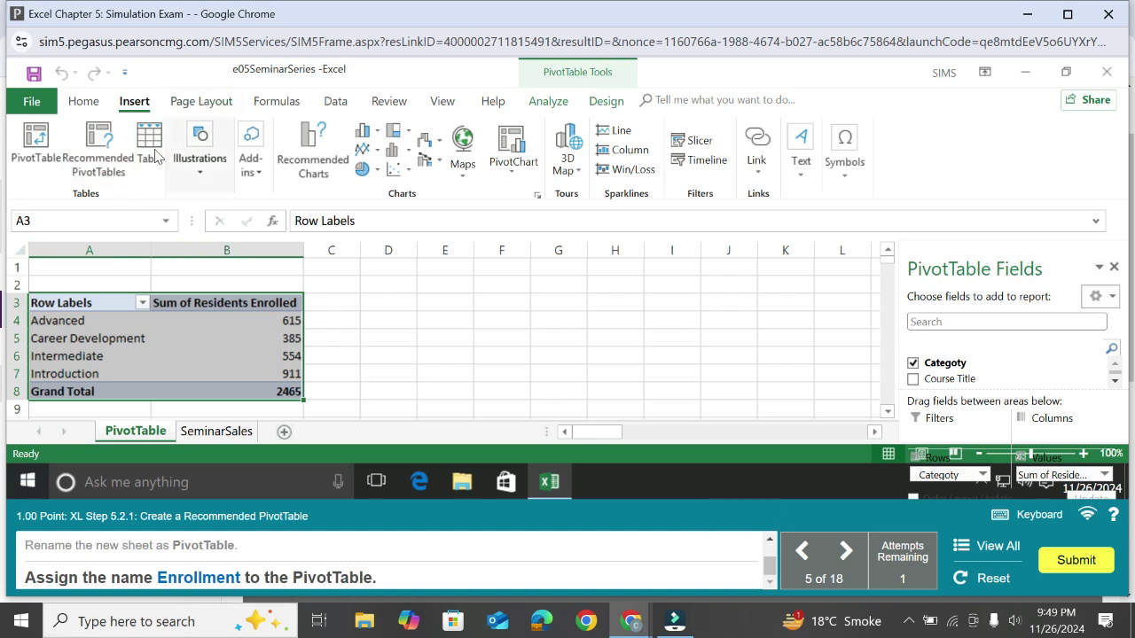
Step: Set the PivotTable's own name property to Enrollment
left_click(565, 101)
left_click(608, 102)
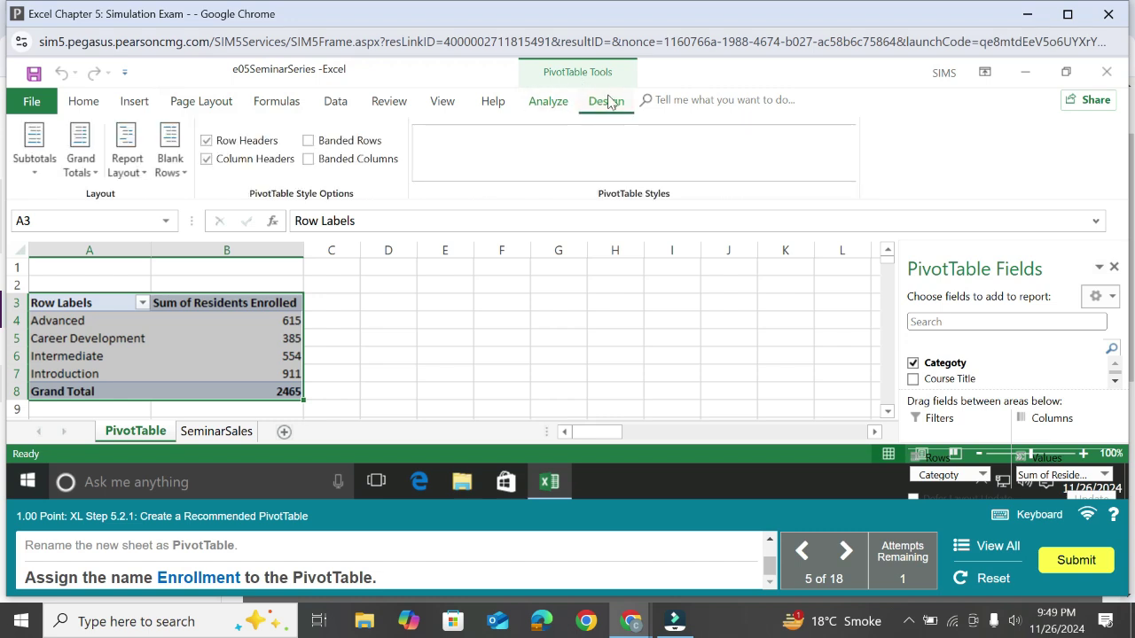
left_click(558, 101)
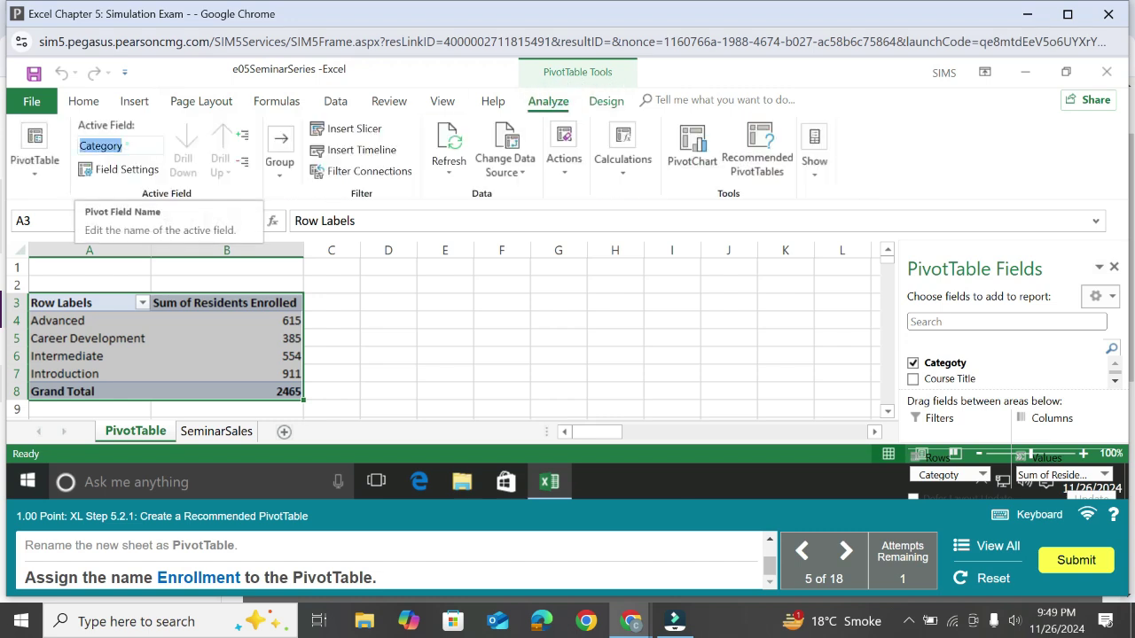
left_click(121, 145)
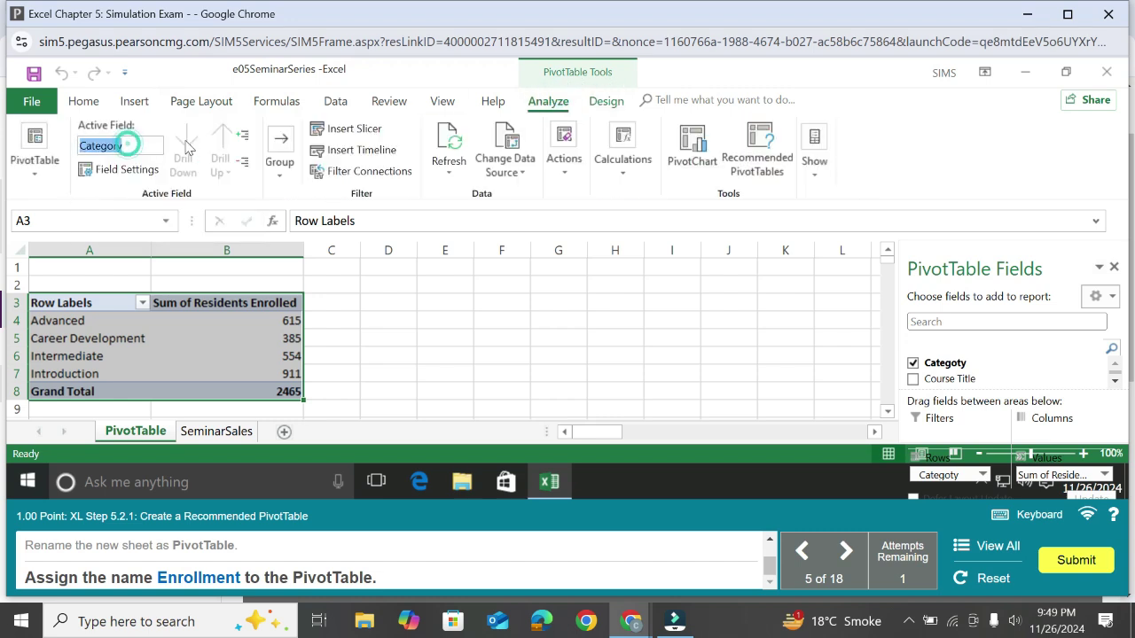
left_click(35, 160)
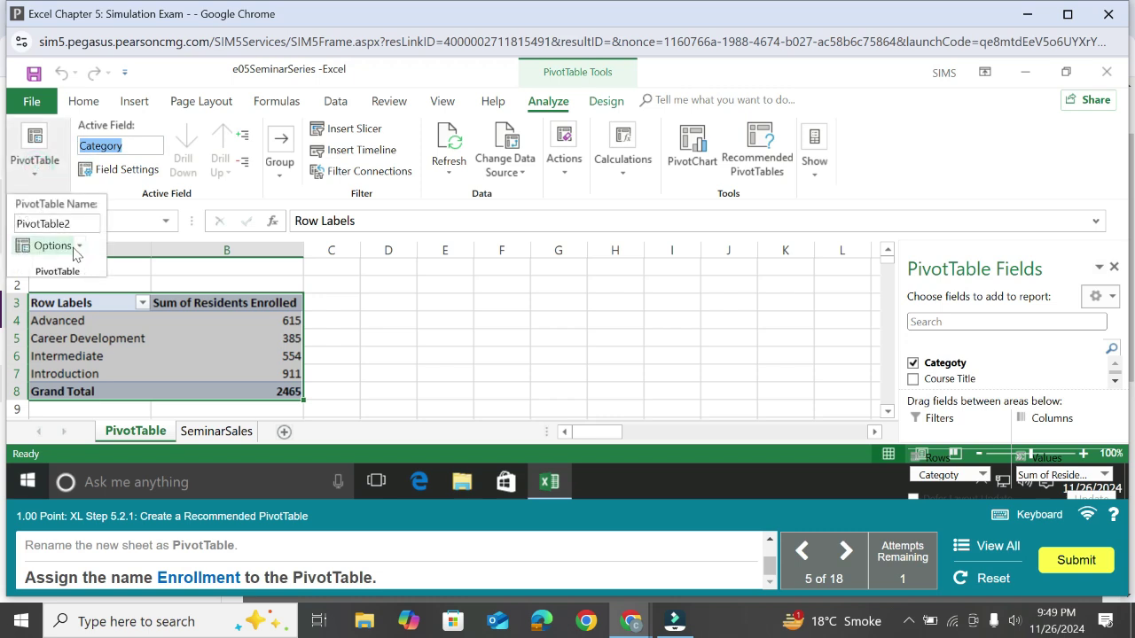
left_click(59, 224)
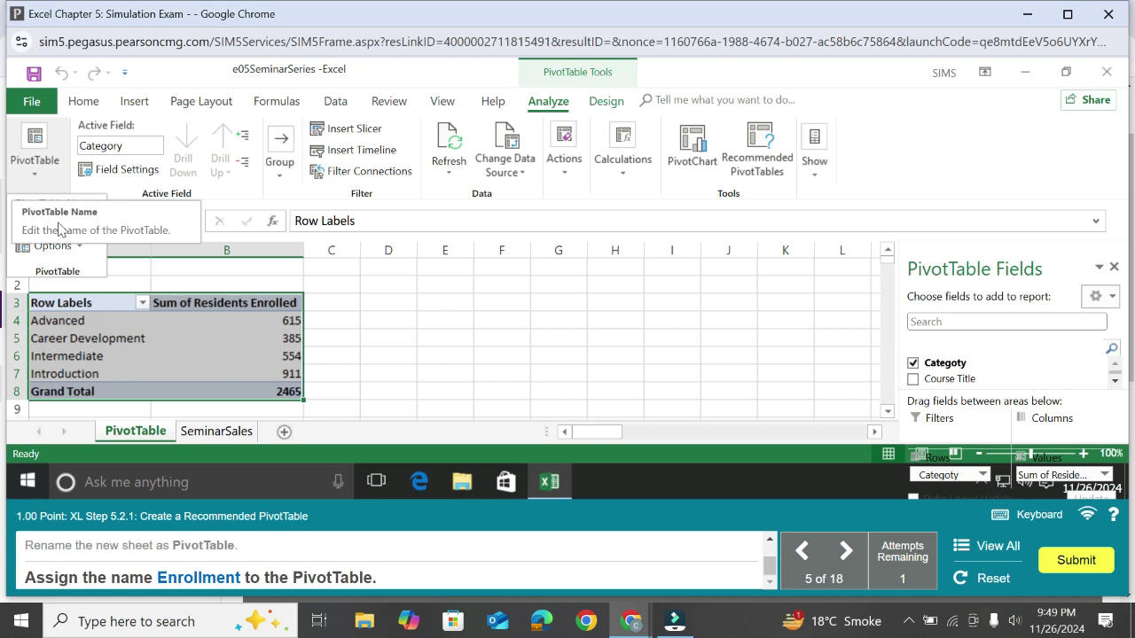
key("BackSpace")
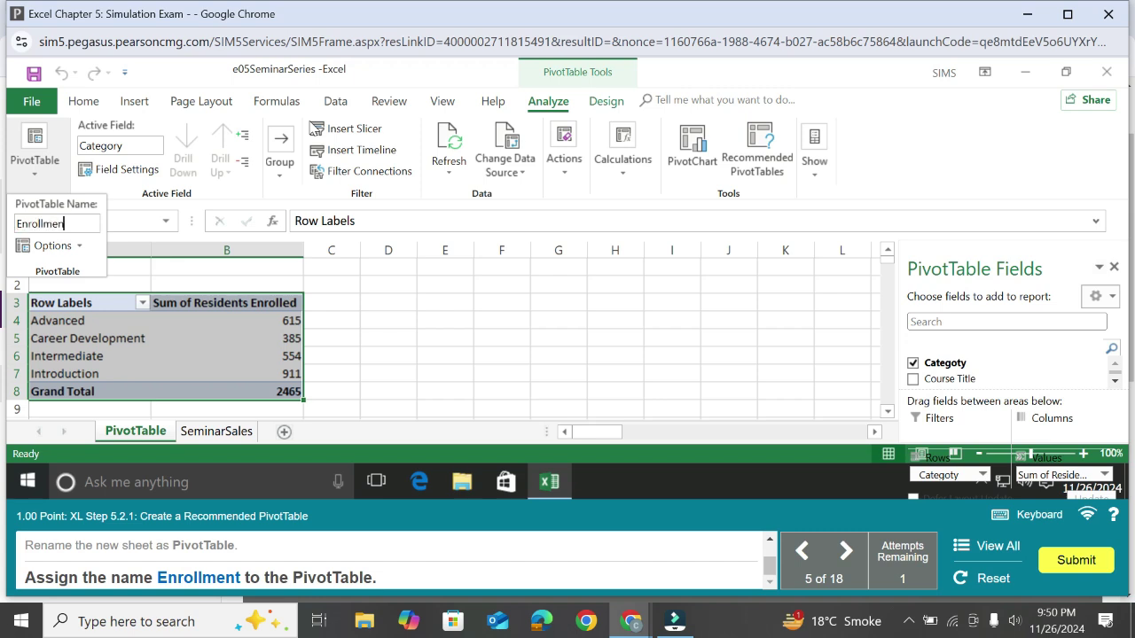
key("Return")
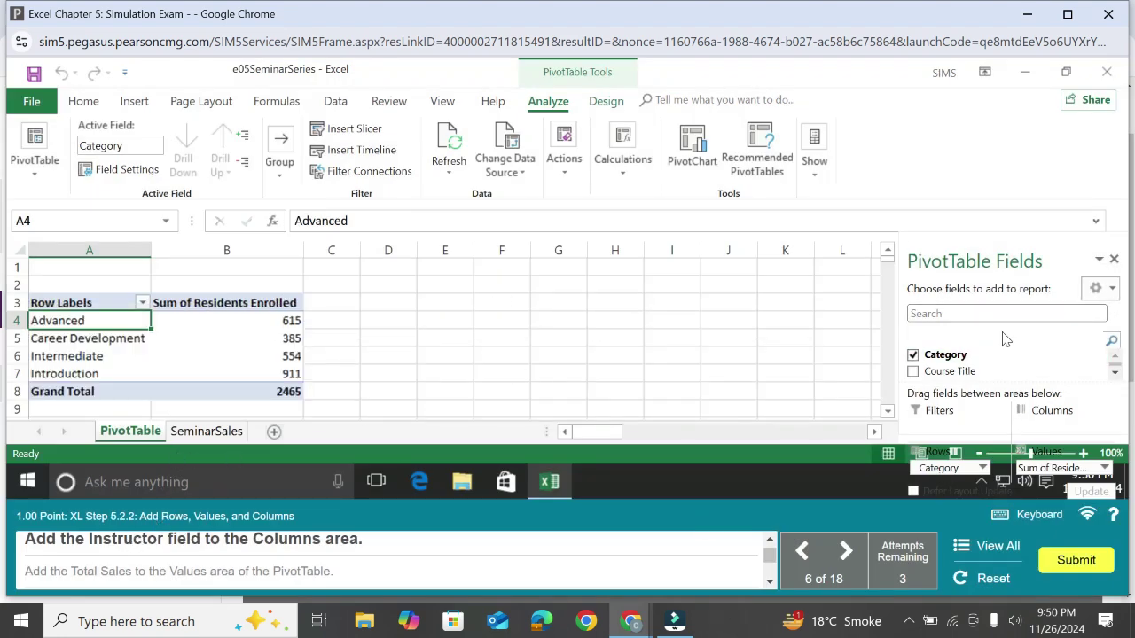
Step: Add the Instructor field to the Columns area of the PivotTable
scroll(1108, 362, "down", 5)
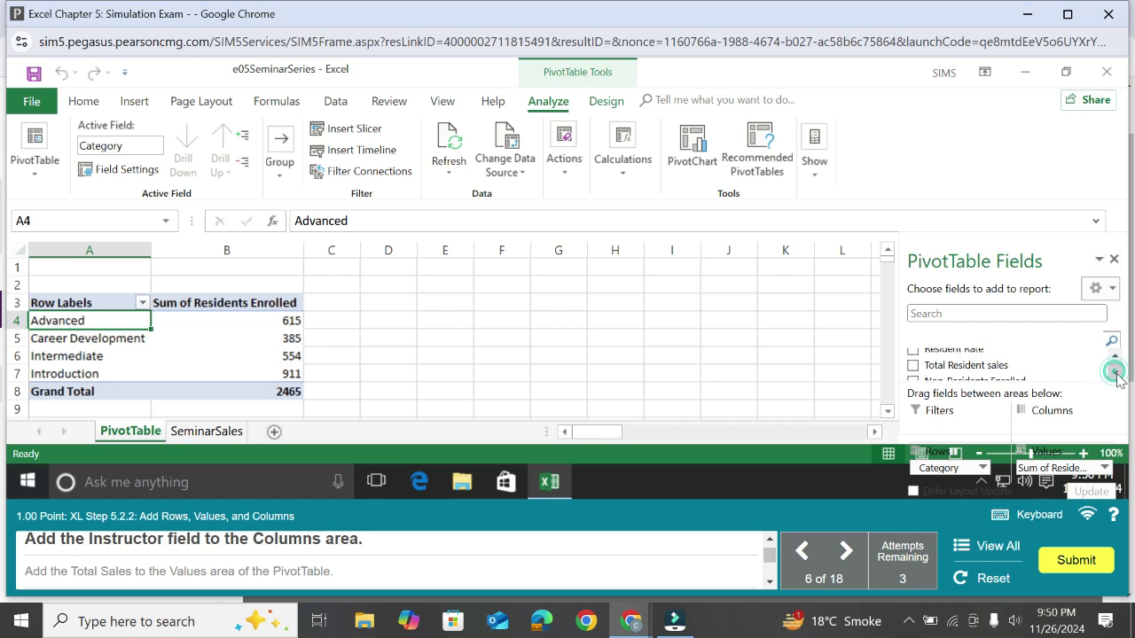
scroll(1115, 357, "up", 5)
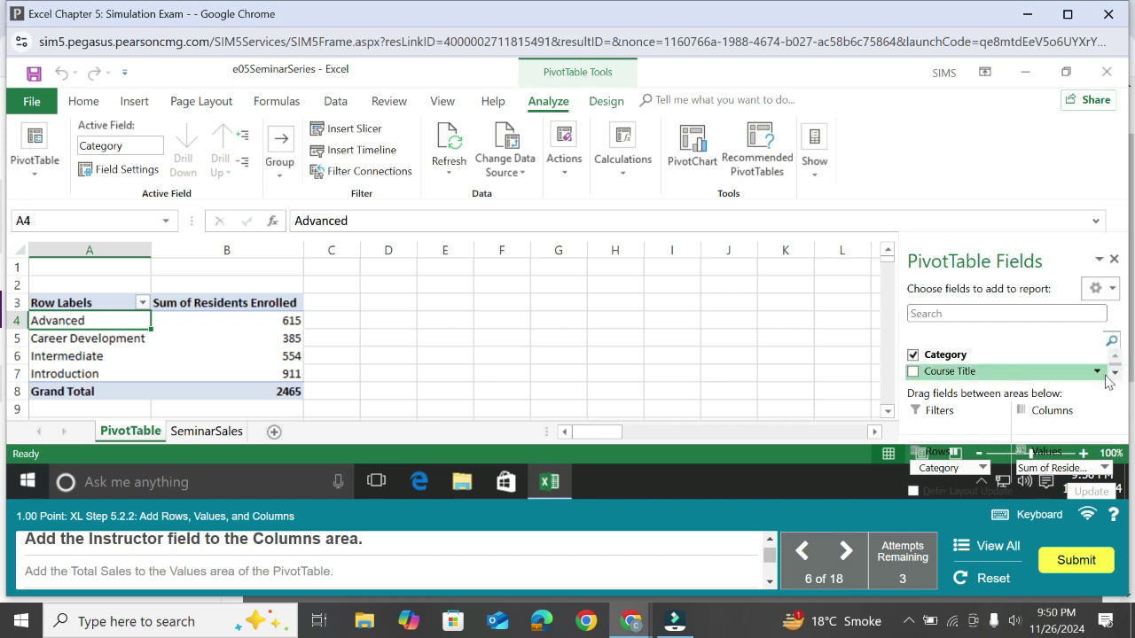
scroll(1113, 376, "down", 3)
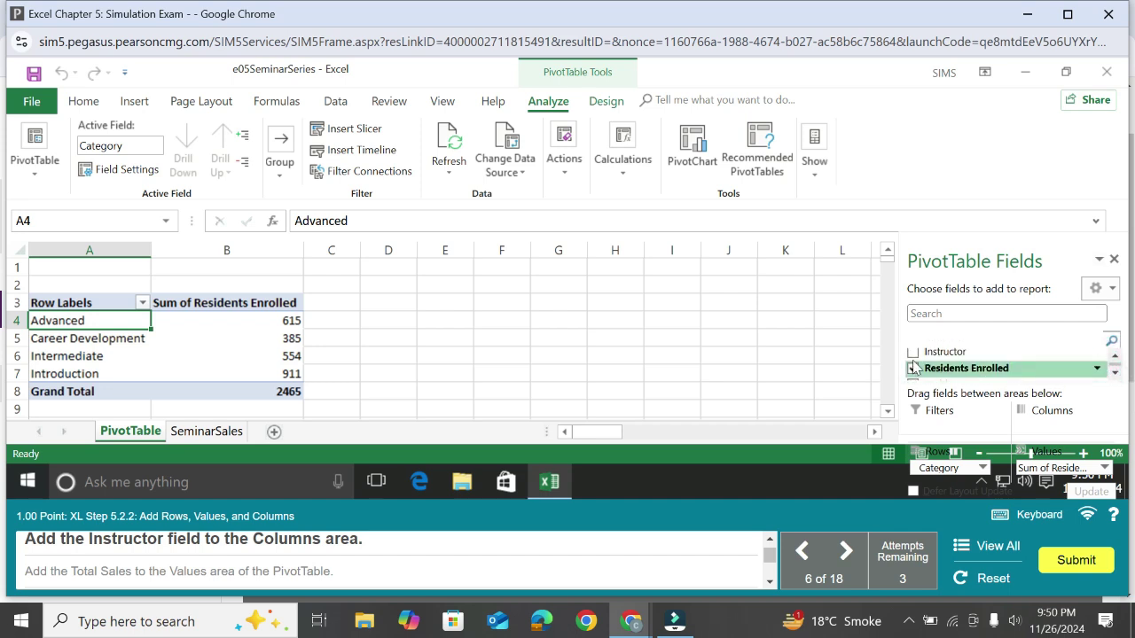
left_click_drag(920, 355, 1055, 428)
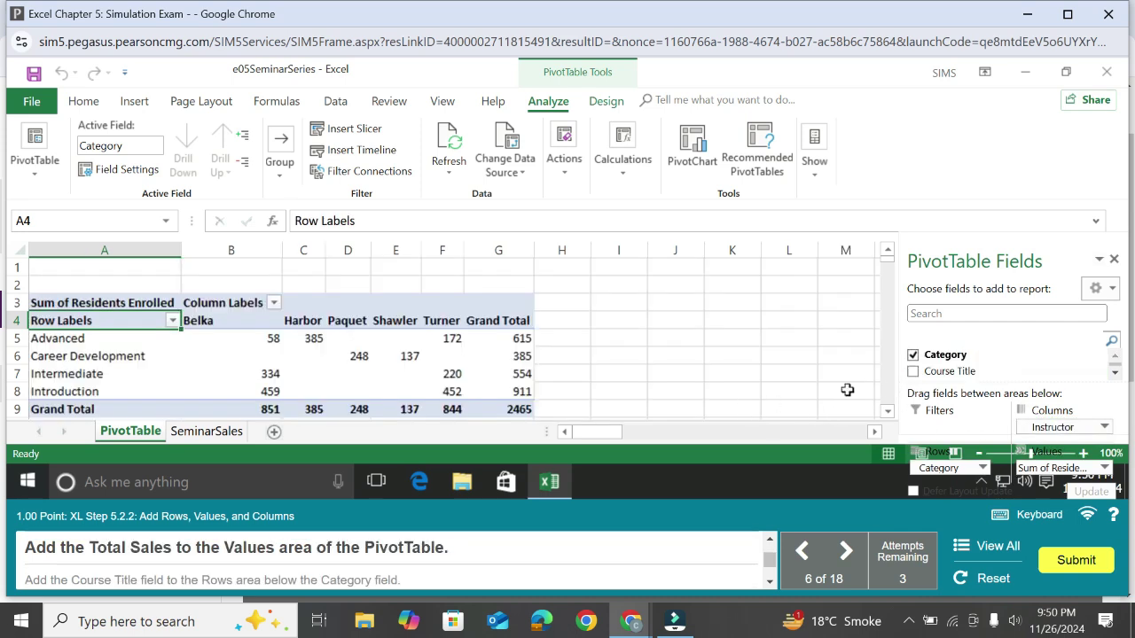
Step: Add the Total Sales field to the Values area alongside Sum of Residents Enrolled
scroll(1115, 377, "down", 2)
left_click(1115, 375)
left_click(1115, 375)
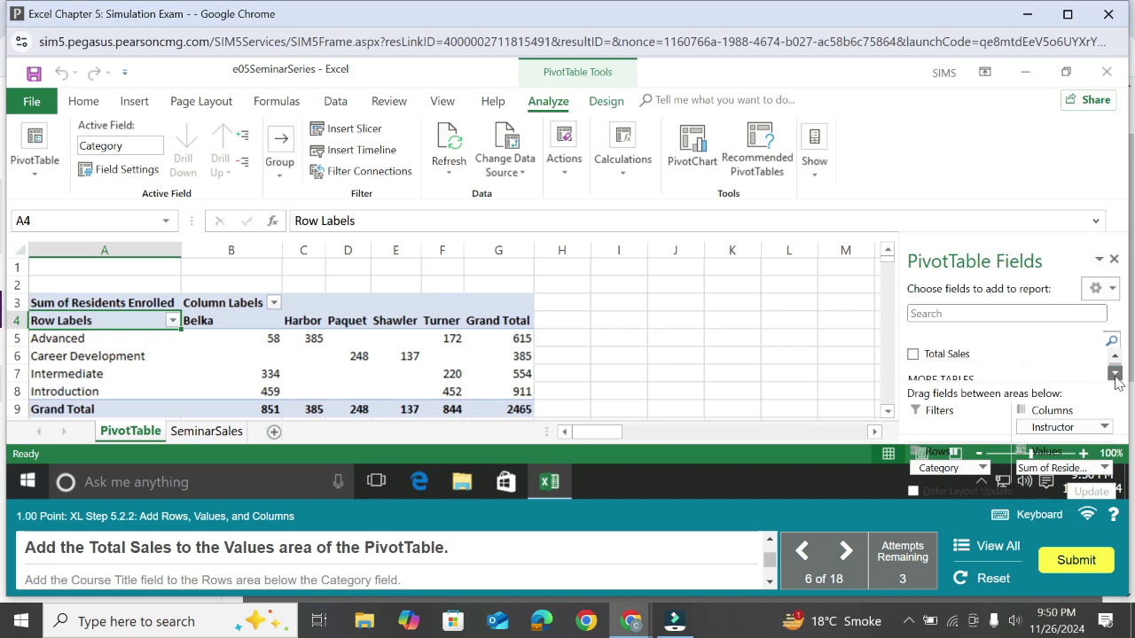
left_click(1115, 375)
left_click(1114, 355)
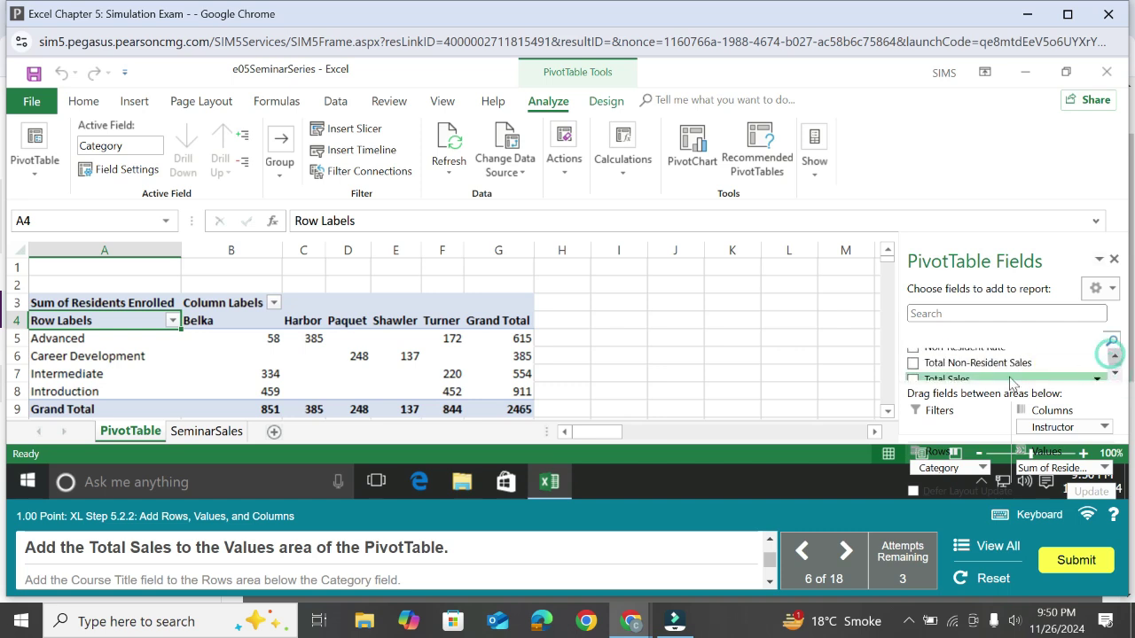
left_click_drag(1104, 378, 1092, 486)
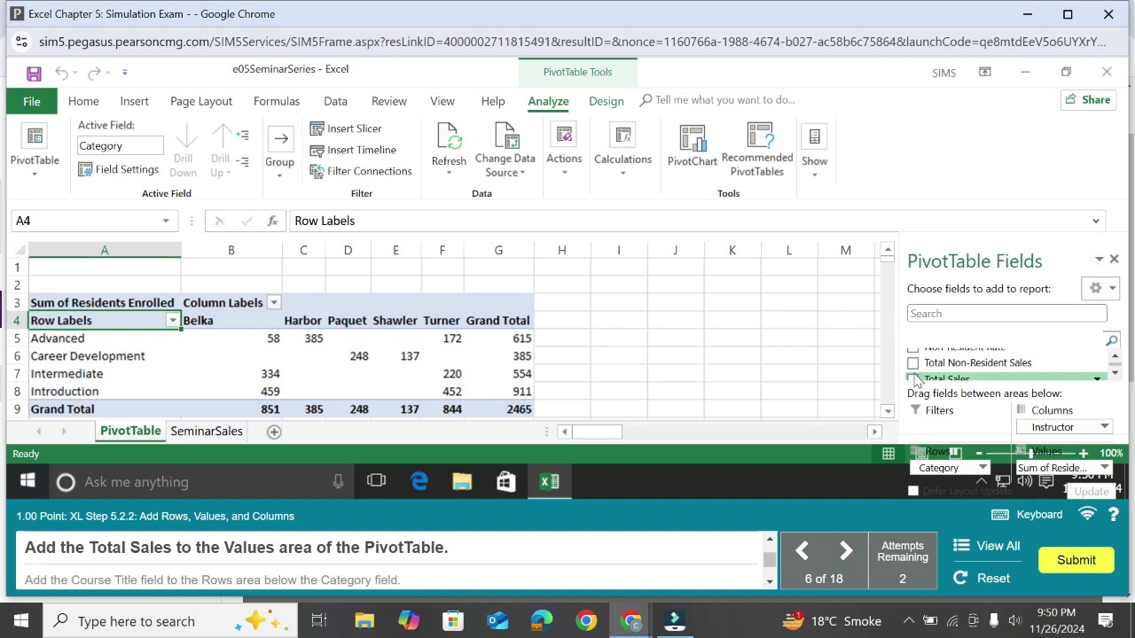
left_click_drag(917, 379, 1064, 467)
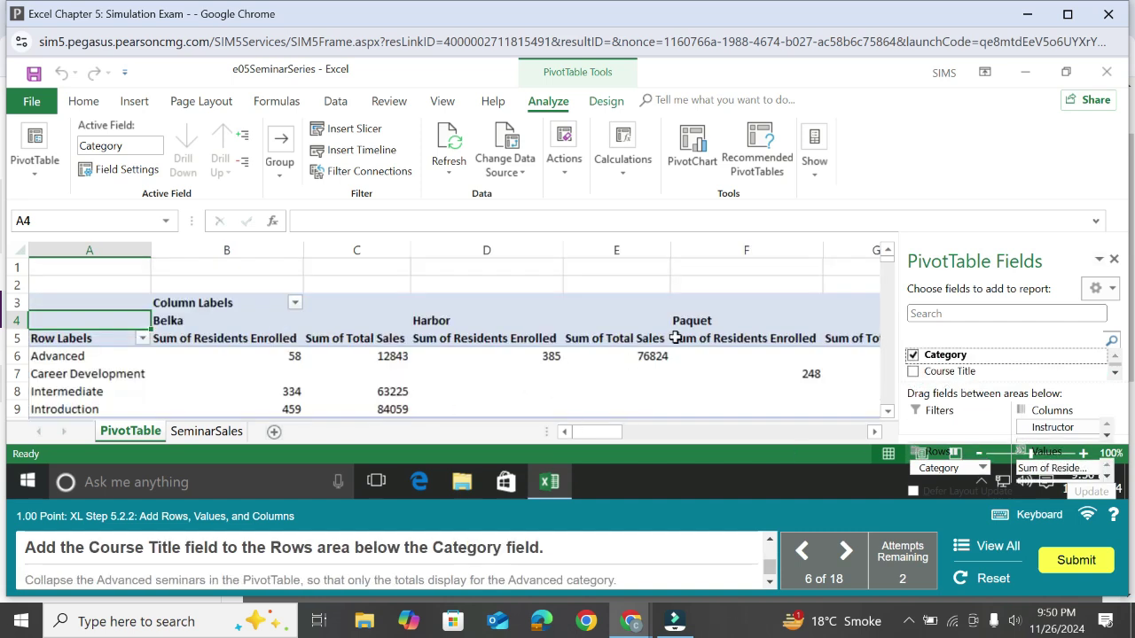
Step: Add the Course Title field to the Rows area below Category and collapse the Advanced category to its totals
left_click_drag(982, 369, 975, 477)
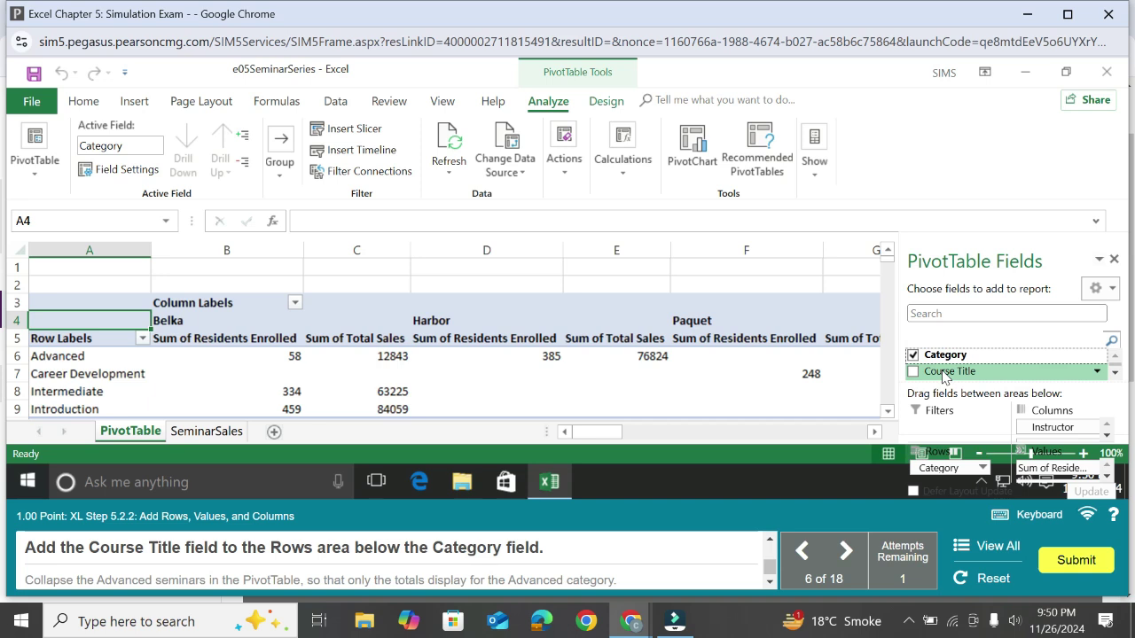
left_click_drag(945, 377, 959, 480)
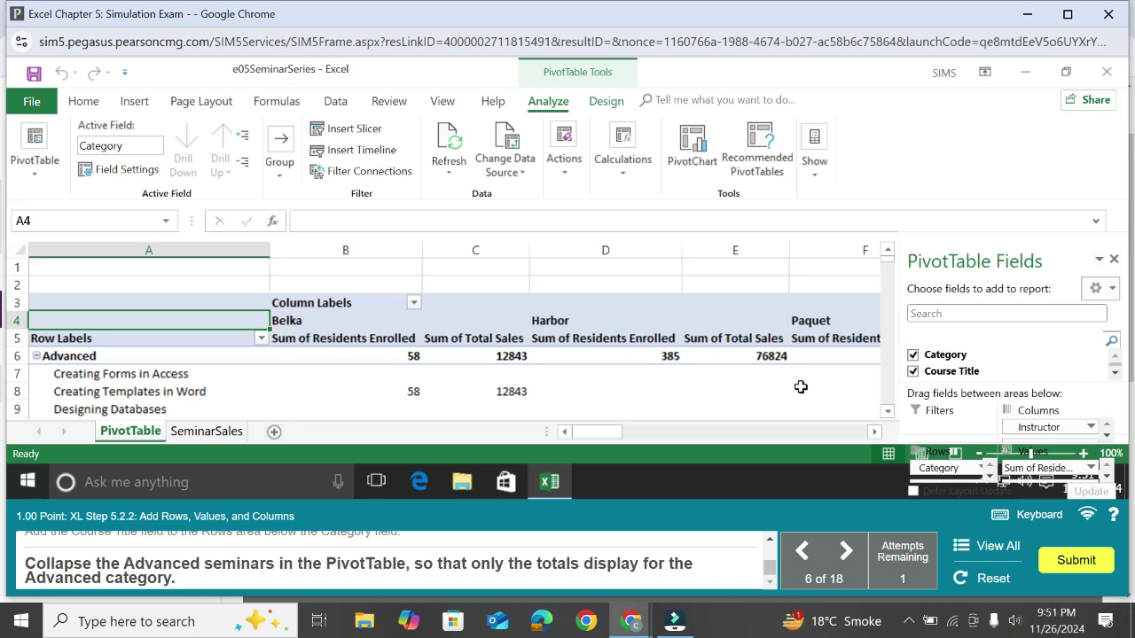
left_click(36, 355)
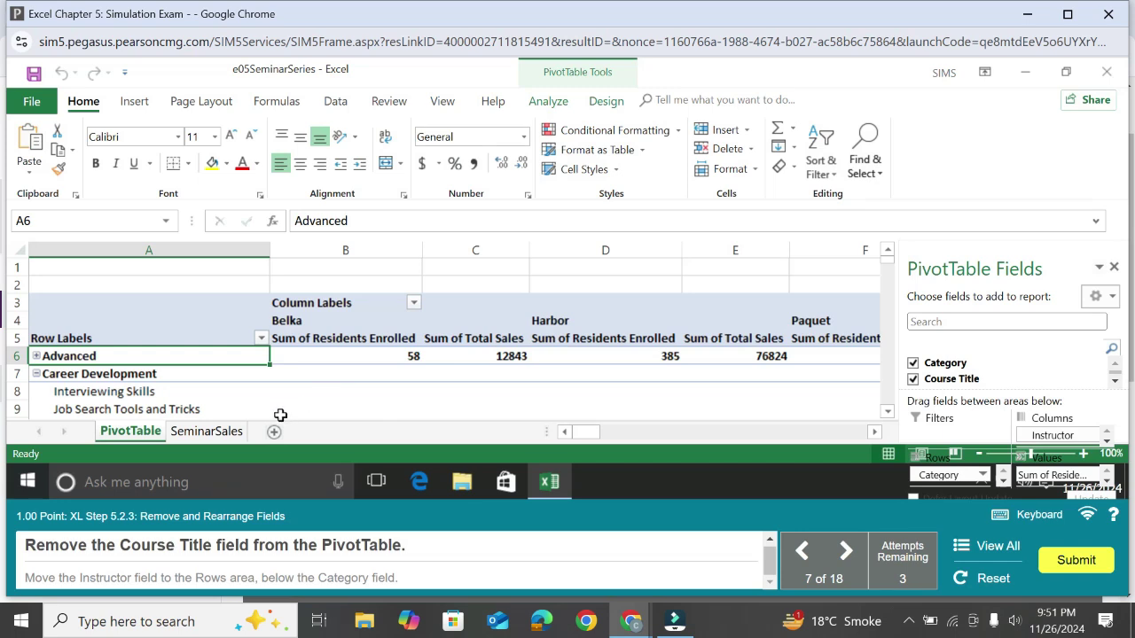
Step: Remove the Course Title field from the PivotTable and move the Instructor field to the Rows area below Category
left_click(1003, 479)
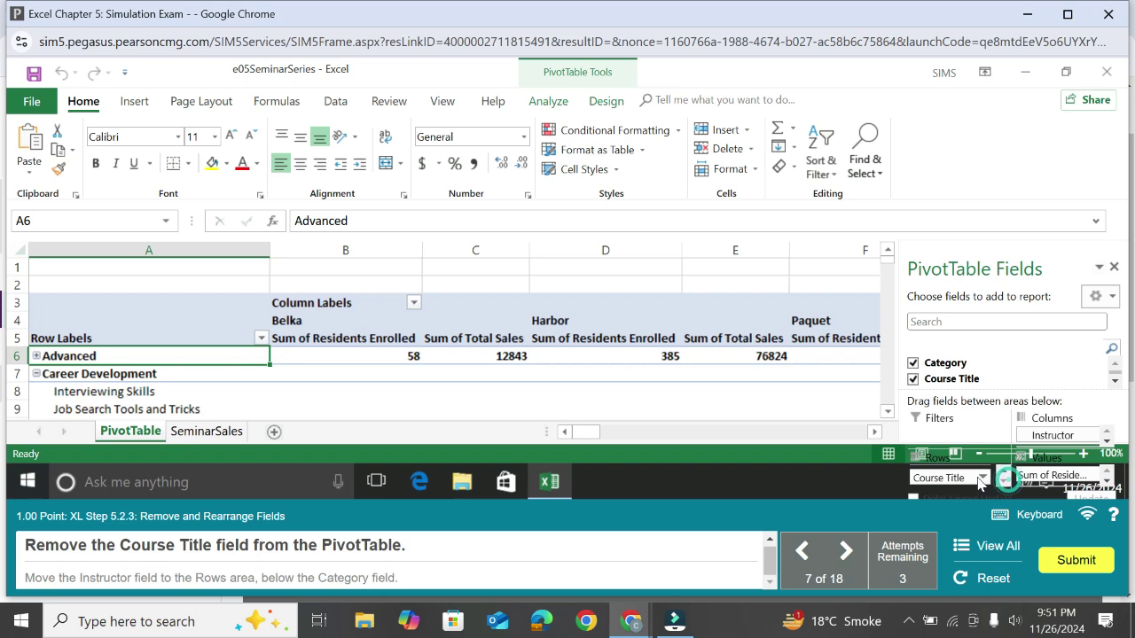
left_click(981, 478)
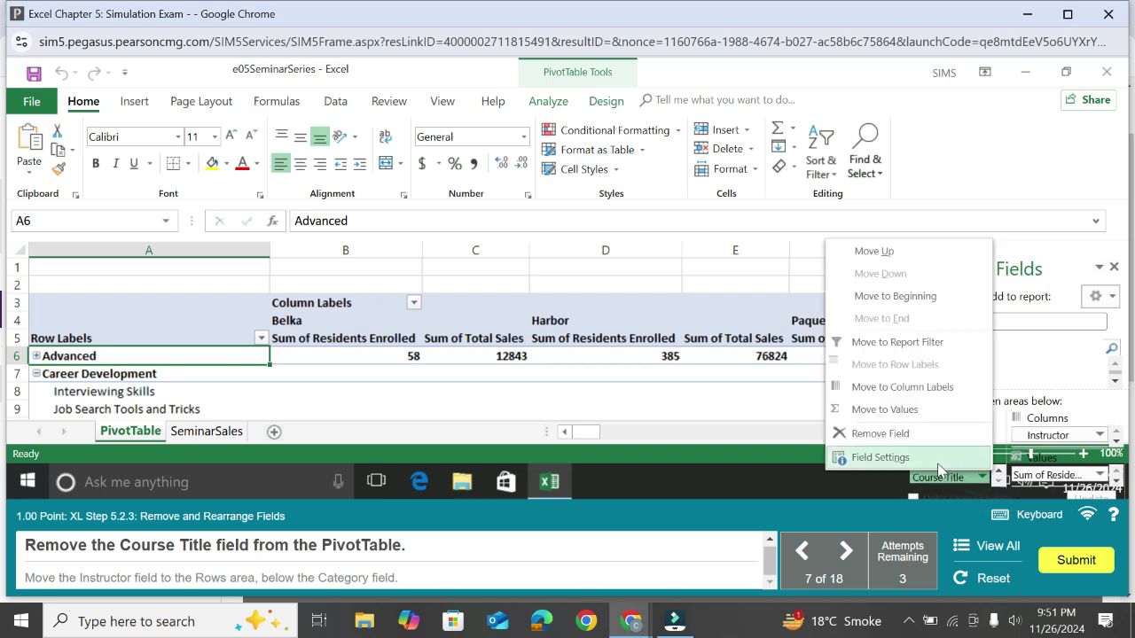
left_click(930, 434)
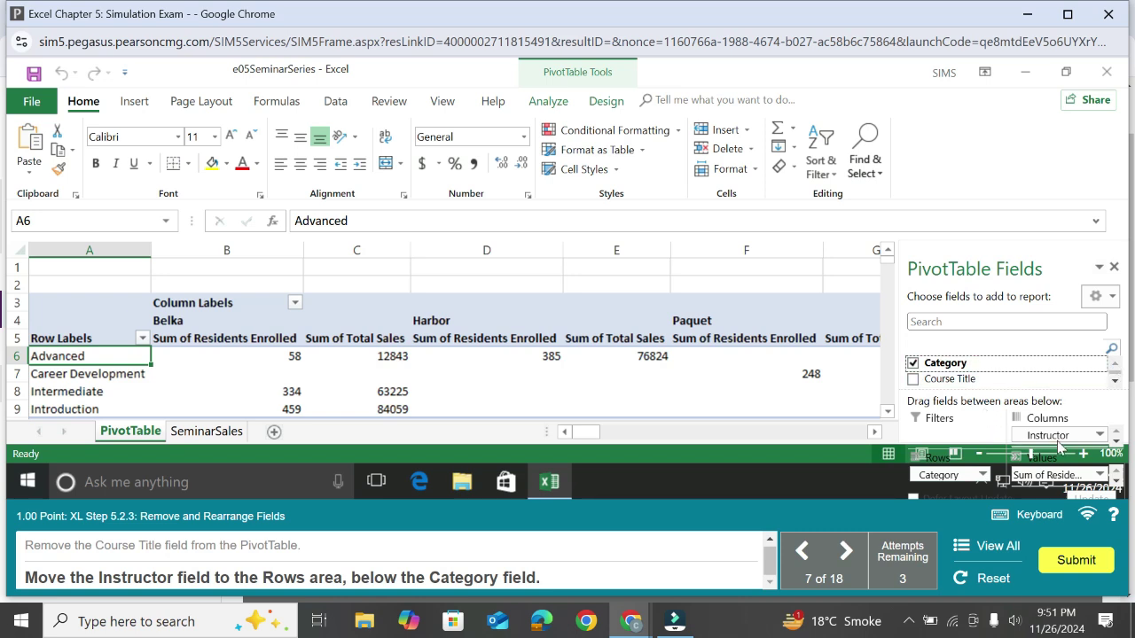
left_click_drag(1058, 446, 965, 479)
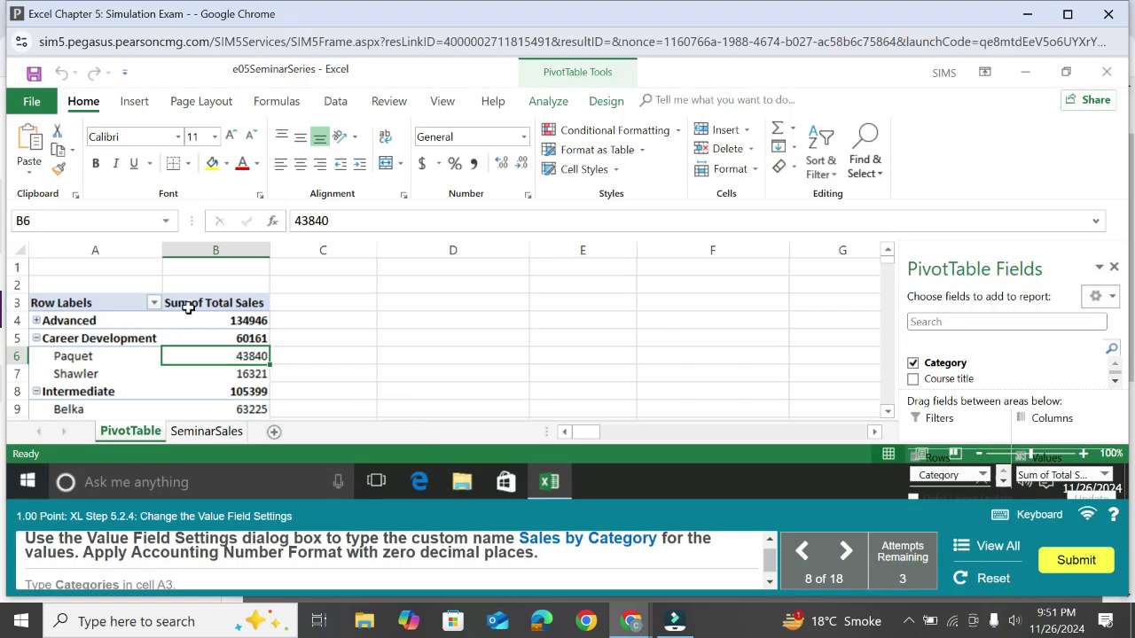
Step: Give the Sum of Total Sales value field the custom name Sales by Category and the Accounting number format with zero decimal places
left_click(189, 302)
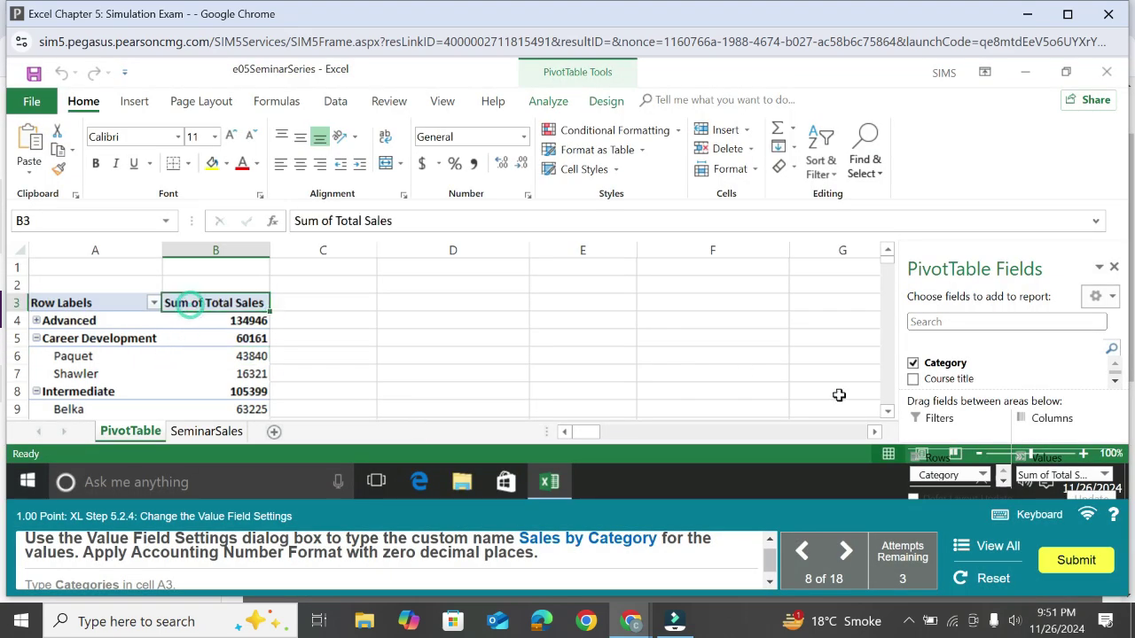
left_click(1063, 475)
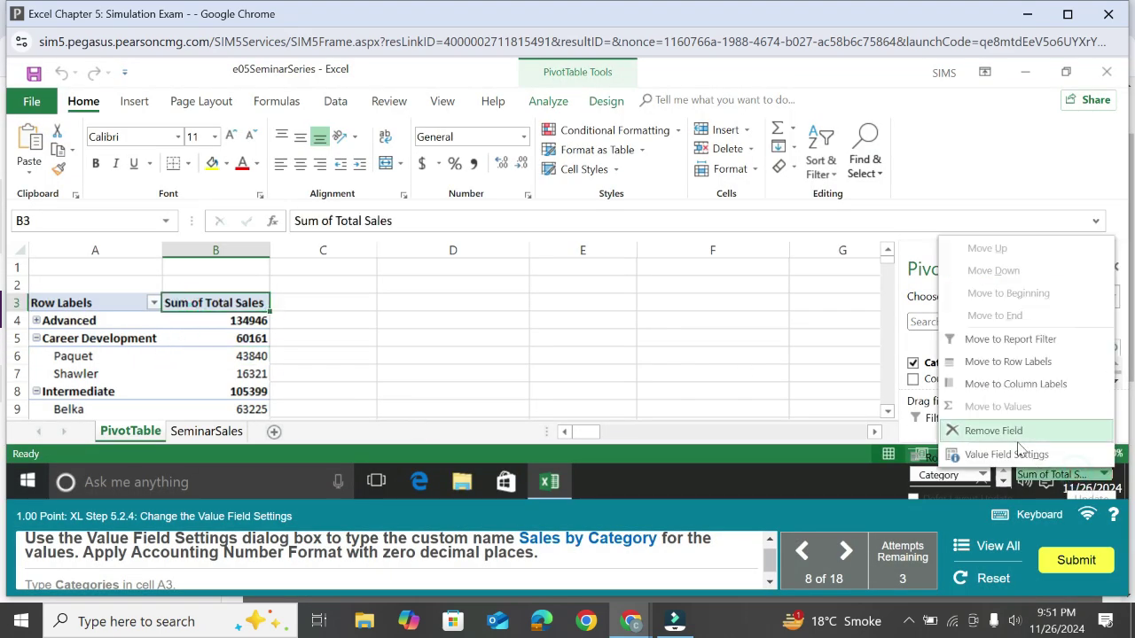
left_click(1019, 453)
key("BackSpace")
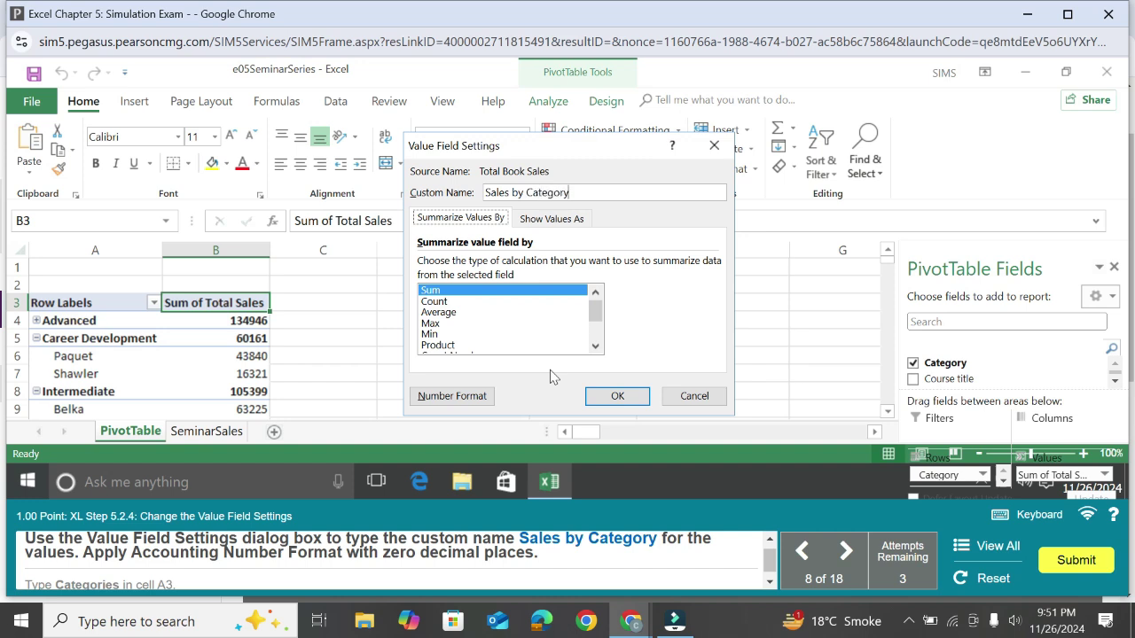
left_click(450, 396)
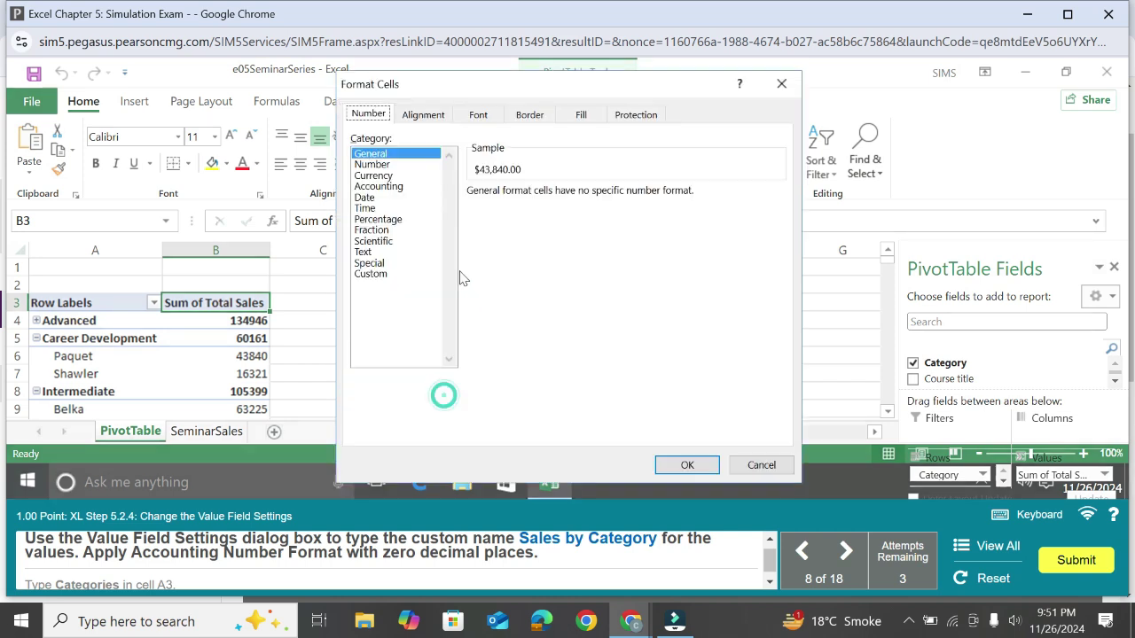
left_click(388, 187)
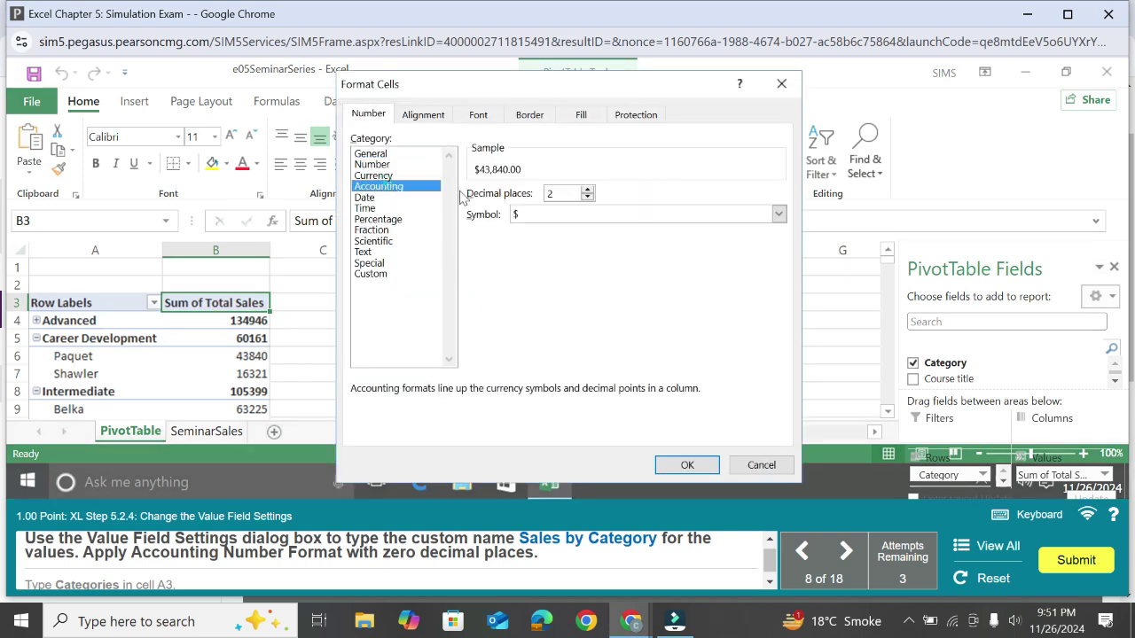
left_click(587, 197)
left_click(687, 465)
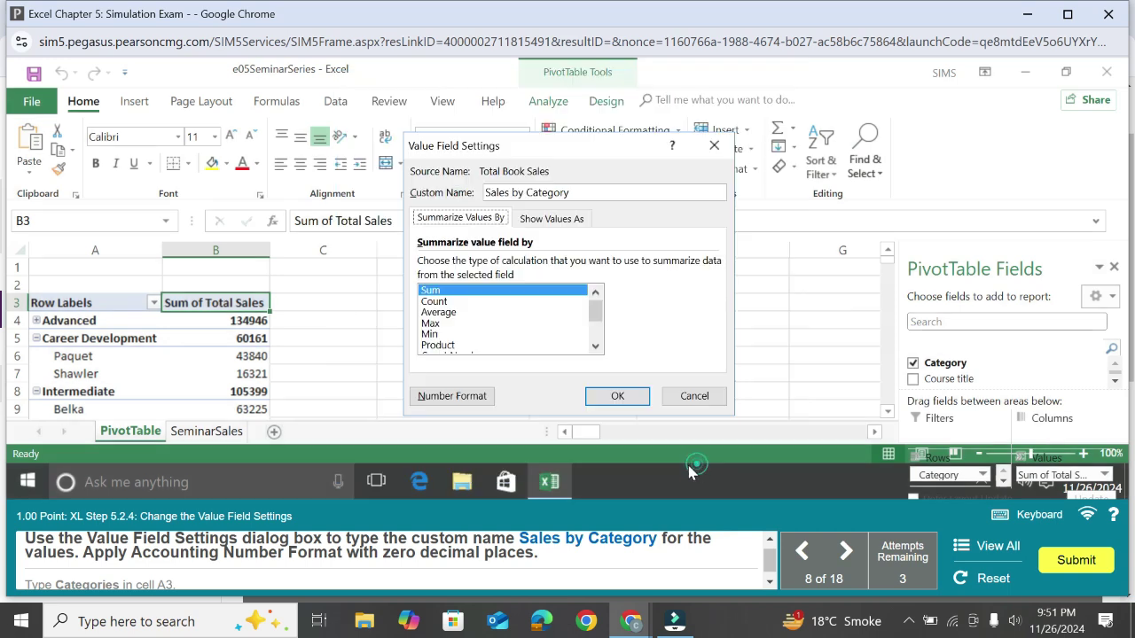
left_click(617, 397)
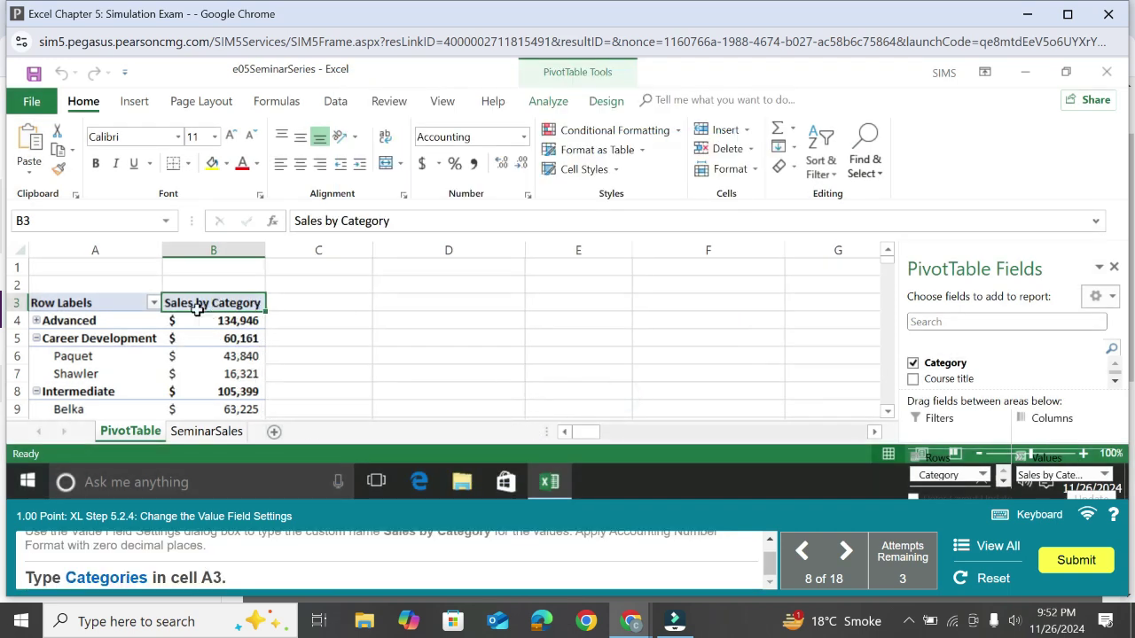
Step: Replace the Row Labels heading in cell A3 with Categories
left_click(84, 301)
left_click(363, 221)
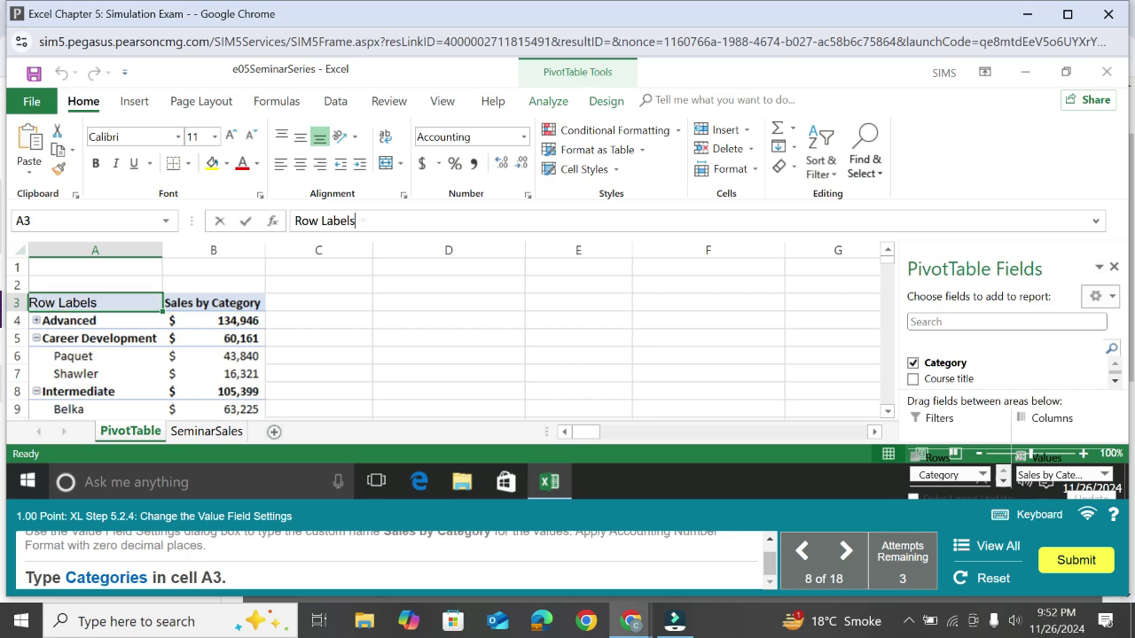
key("BackSpace")
key("BackSpace")
key("BackSpace")
key("BackSpace")
key("BackSpace")
key("BackSpace")
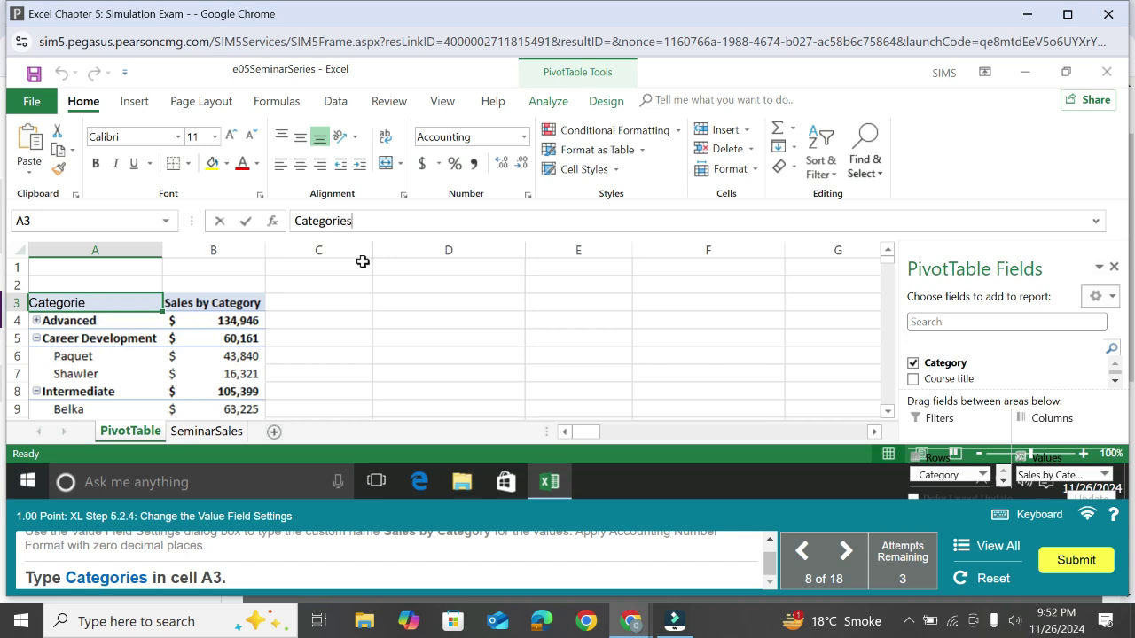
key("Return")
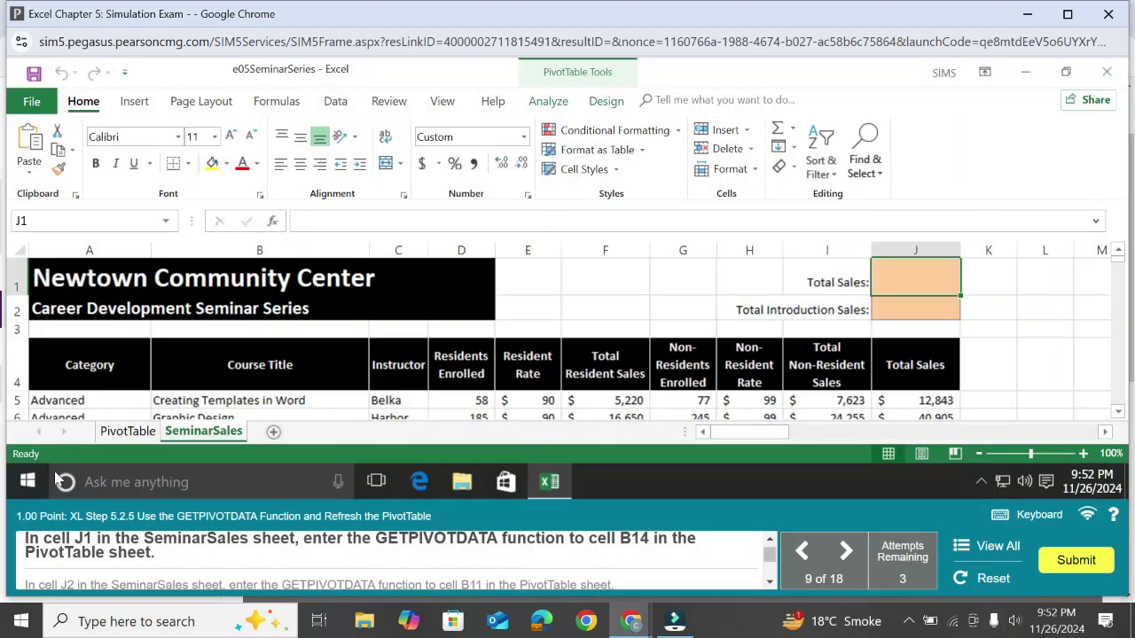
Step: Fill cell J1 on the SeminarSales sheet with a reference to the grand total in cell B14 of the PivotTable sheet
scroll(322, 364, "down", 1)
scroll(319, 363, "down", 3)
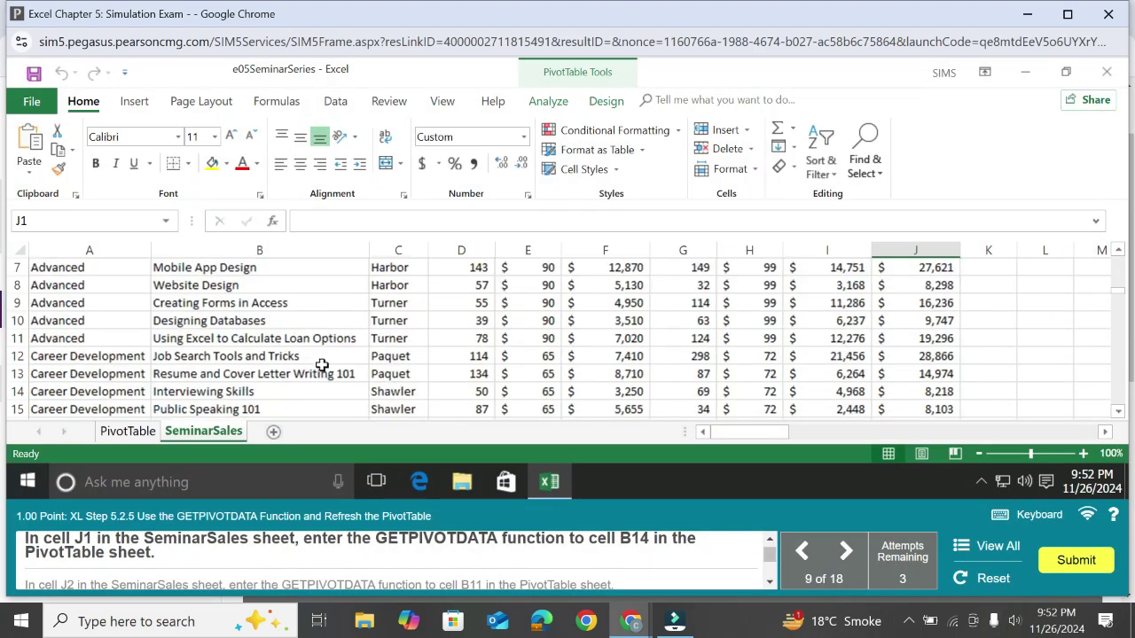
scroll(399, 364, "up", 4)
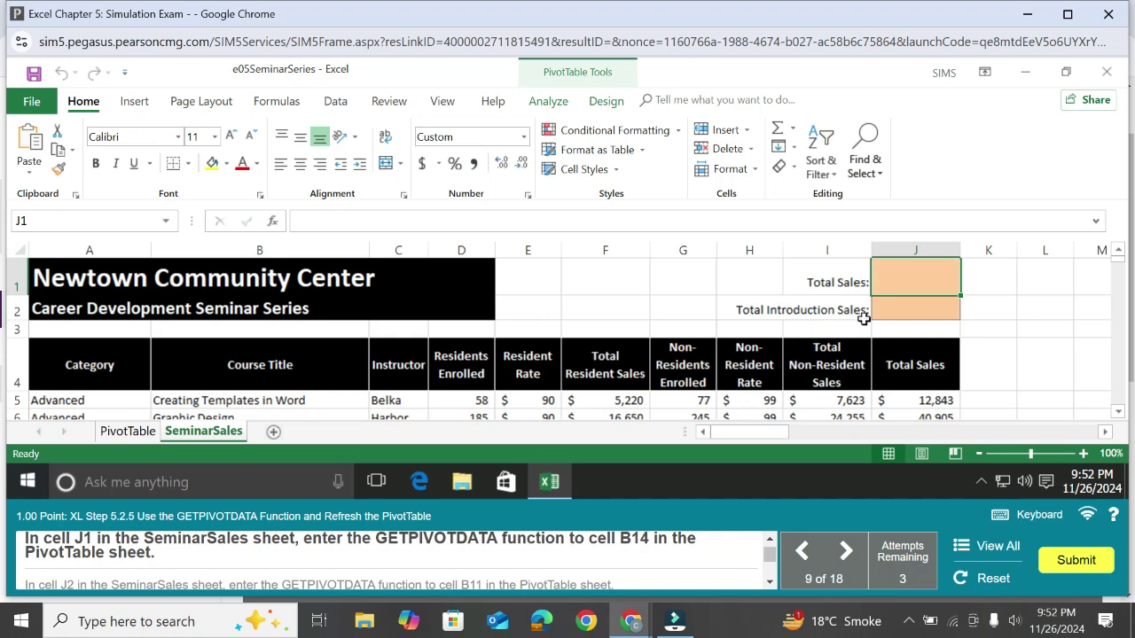
type("=")
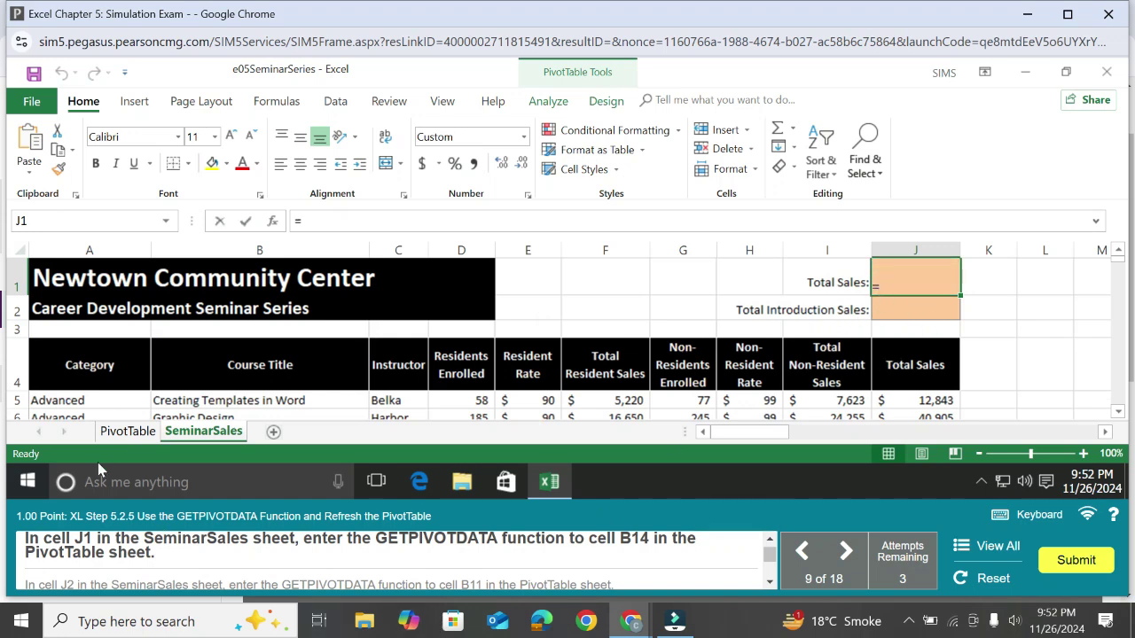
left_click(142, 432)
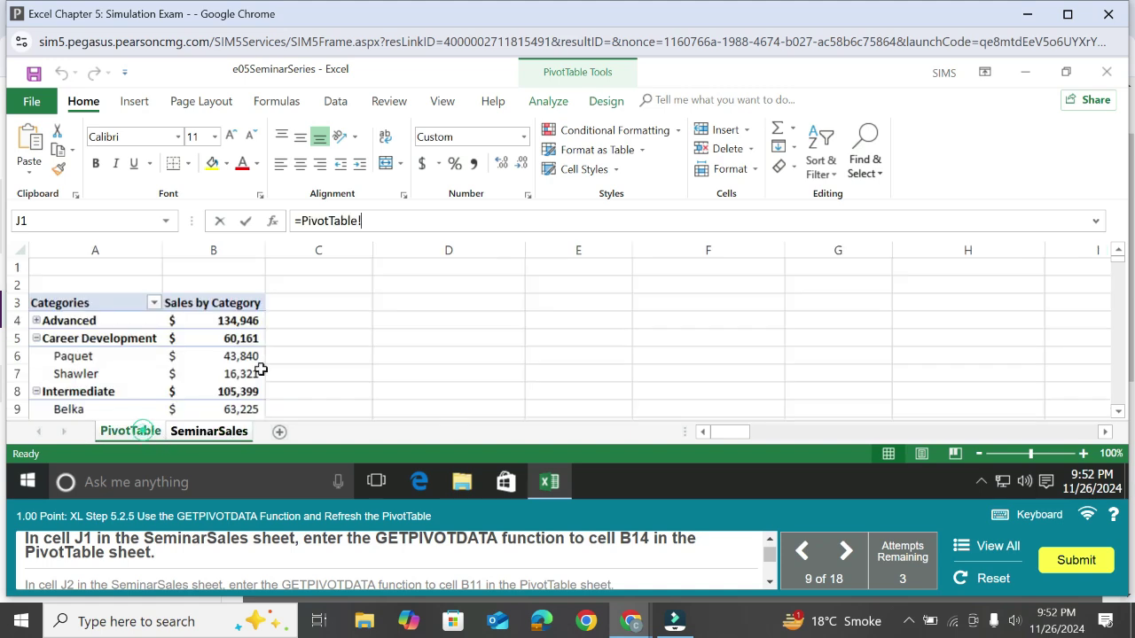
scroll(249, 363, "down", 3)
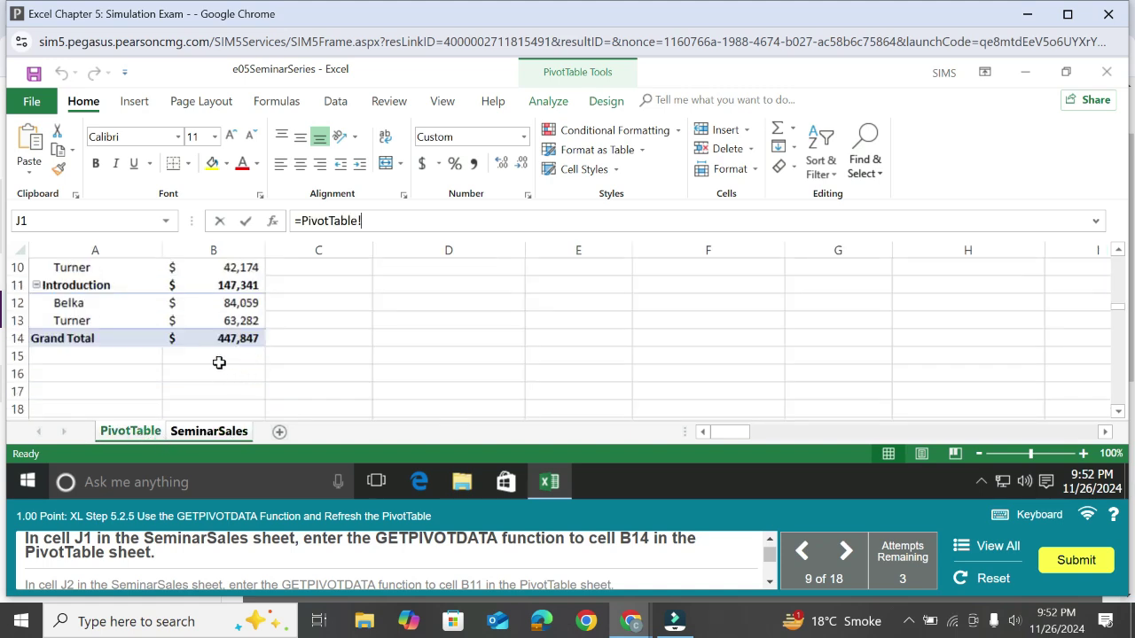
left_click(228, 340)
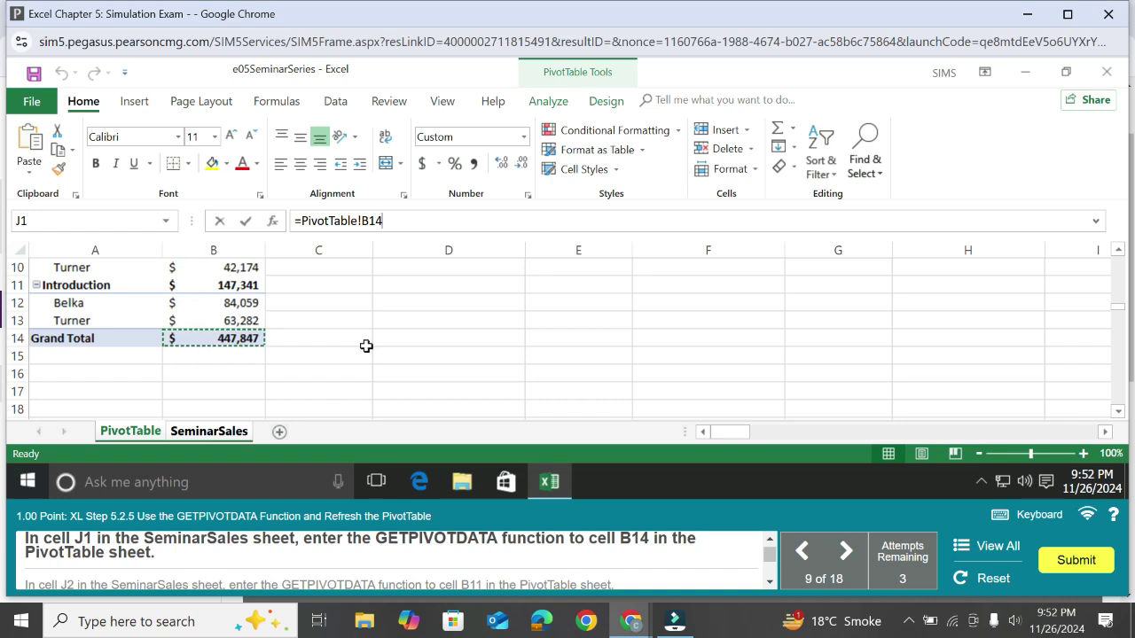
key("Return")
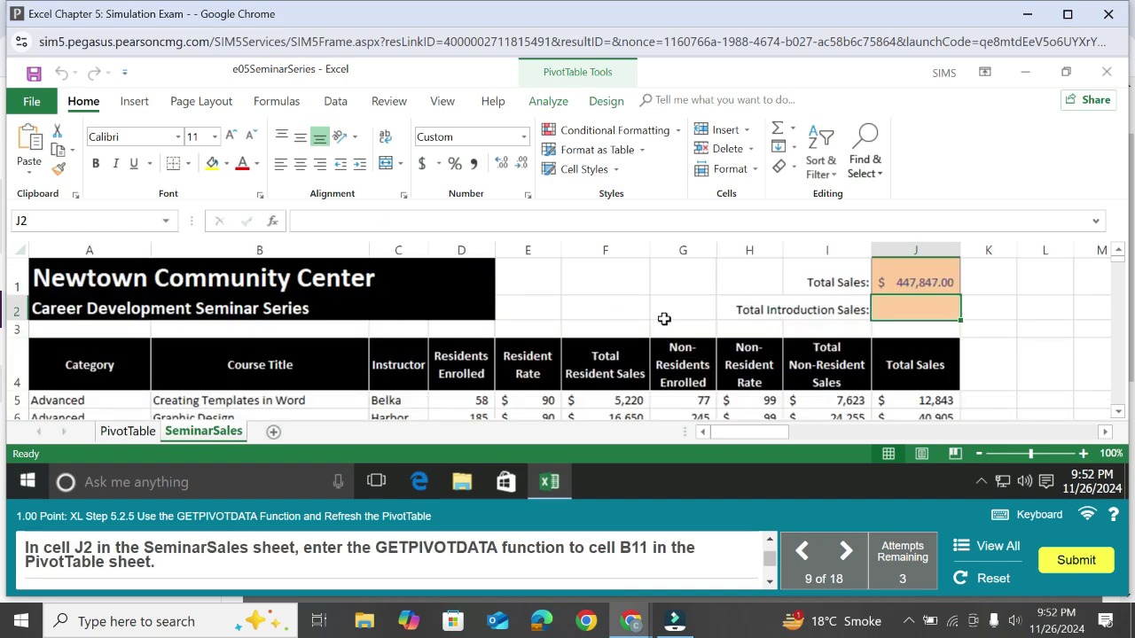
Step: Fill cell J2 on the SeminarSales sheet with a reference to the Introduction total in cell B11 of the PivotTable sheet
type("=")
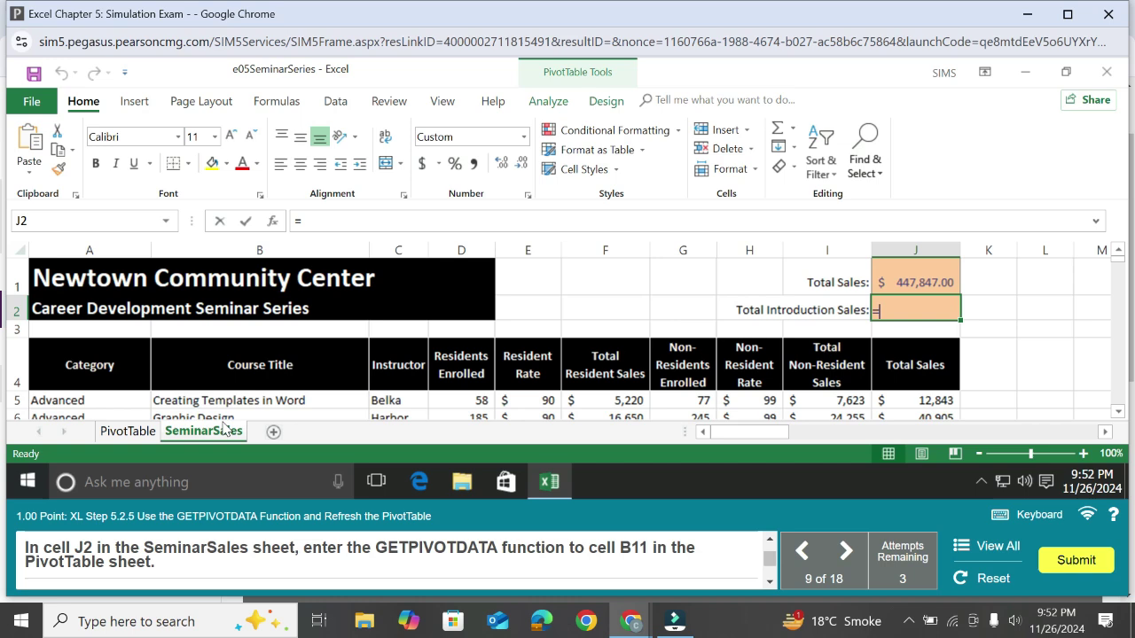
left_click(129, 431)
scroll(240, 353, "up", 1)
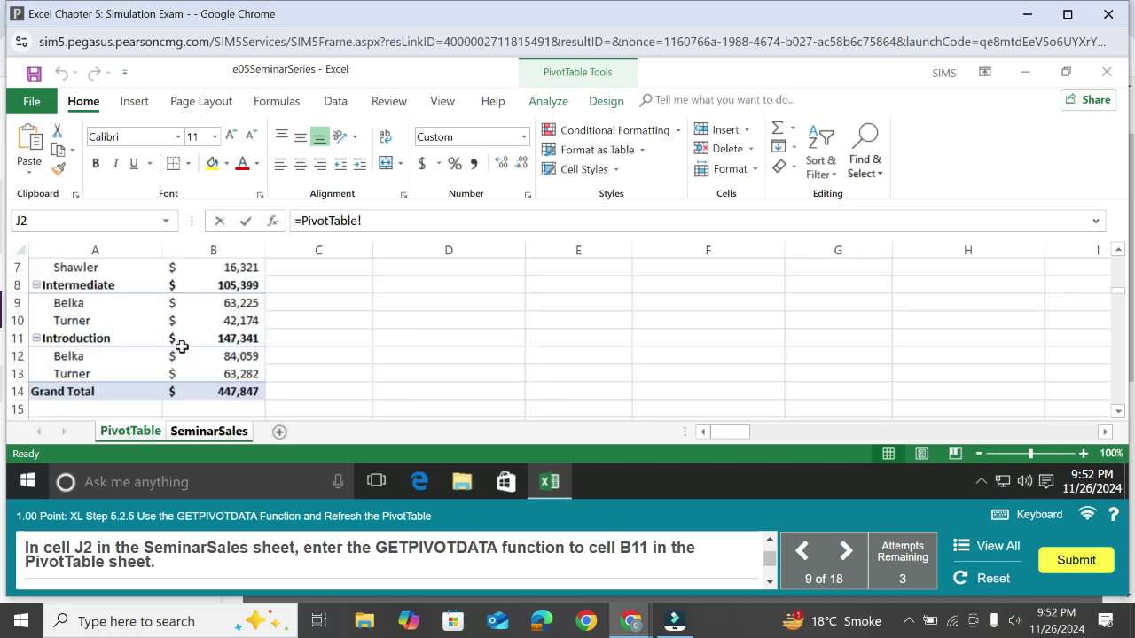
left_click(209, 338)
key("Return")
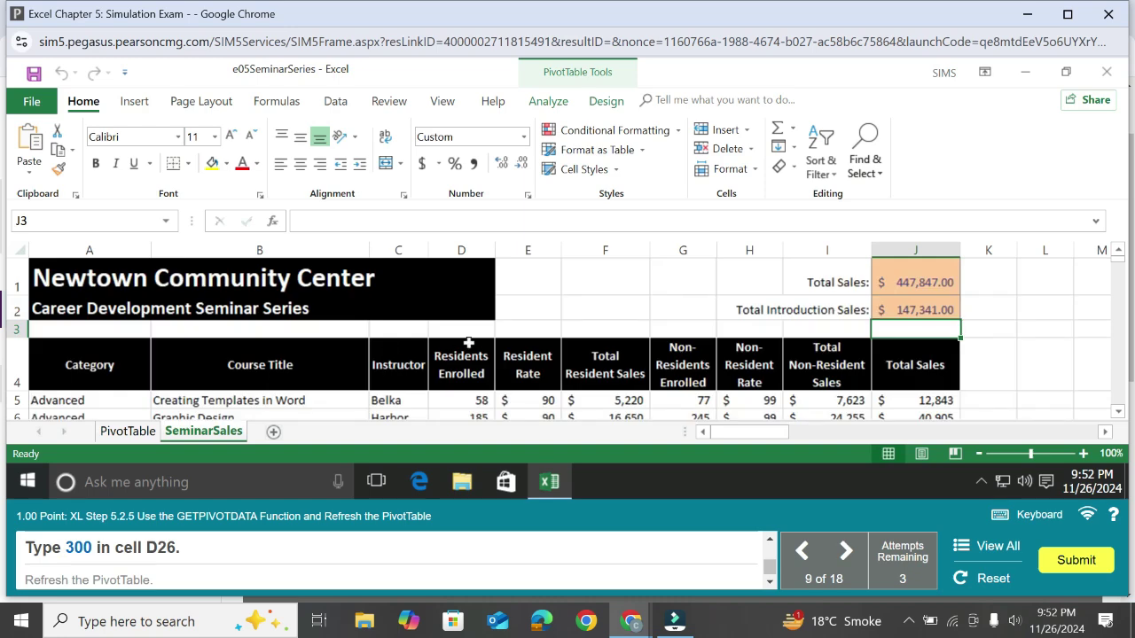
Step: Change the residents enrolled for Intro to Microsoft Excel in cell D26 of the SeminarSales sheet to 300
scroll(778, 328, "down", 7)
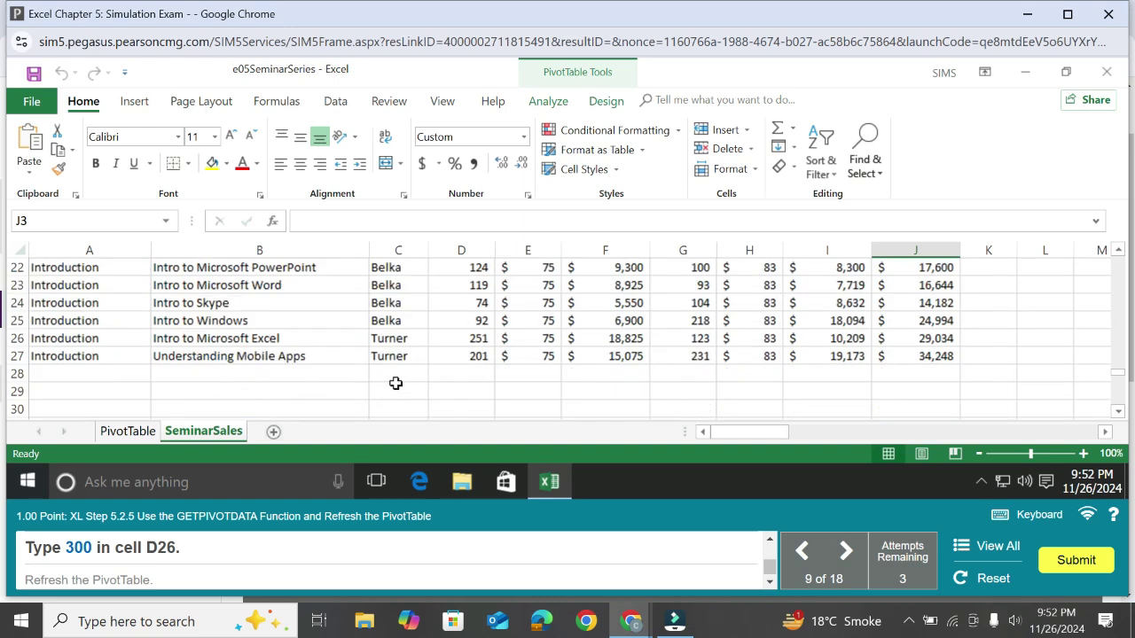
left_click(487, 337)
key("BackSpace")
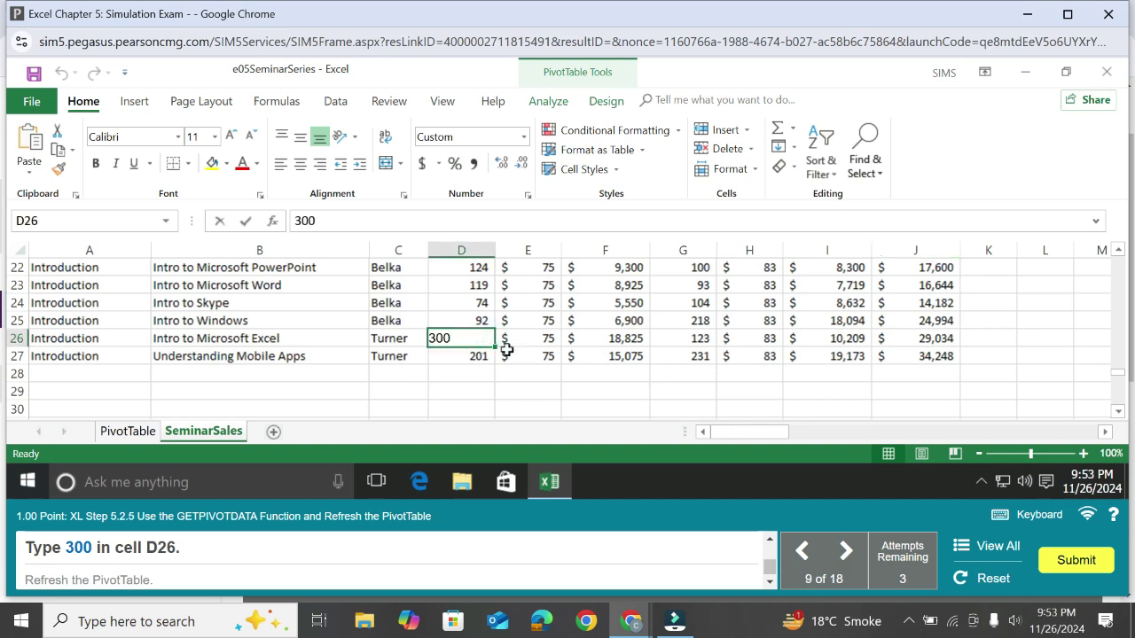
key("Return")
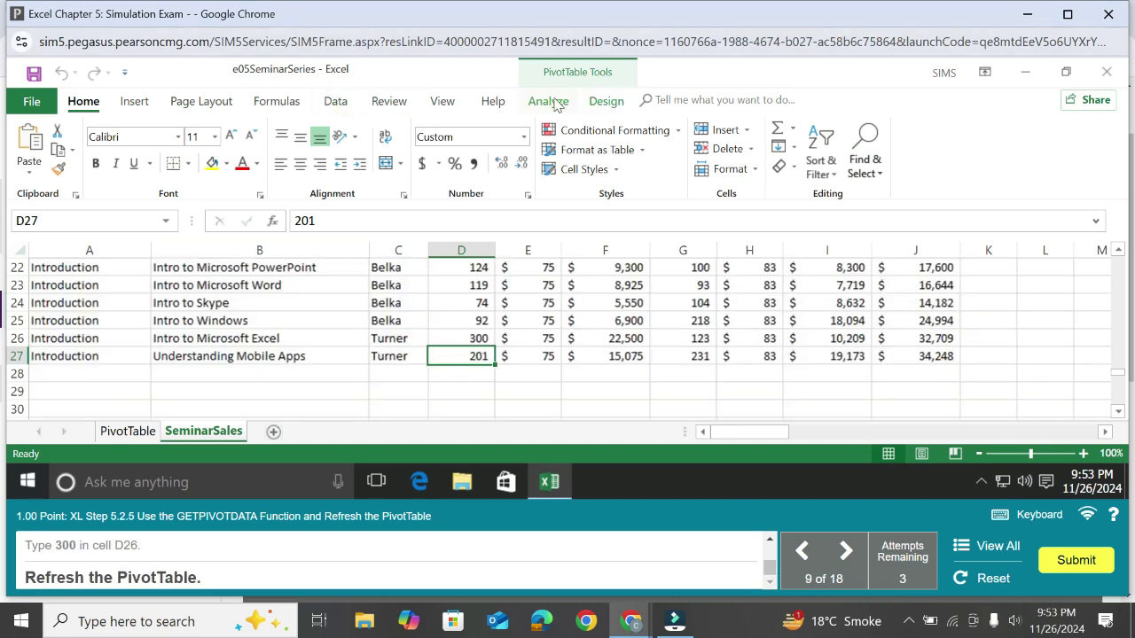
Step: Refresh the PivotTable on the PivotTable sheet to pick up the changed source data
left_click(124, 431)
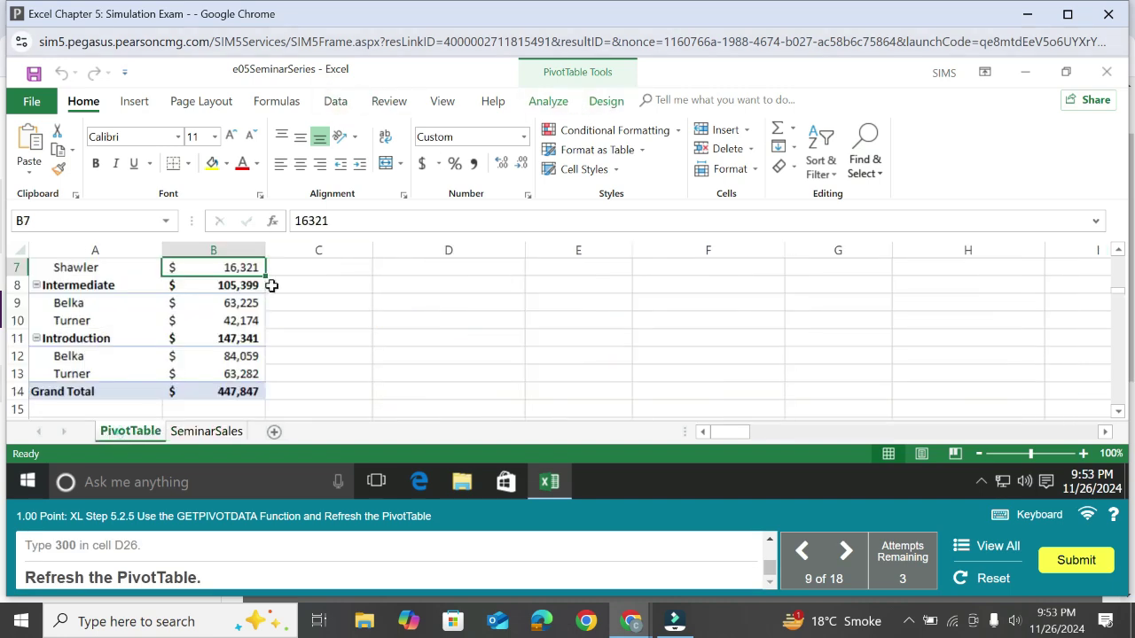
left_click(559, 100)
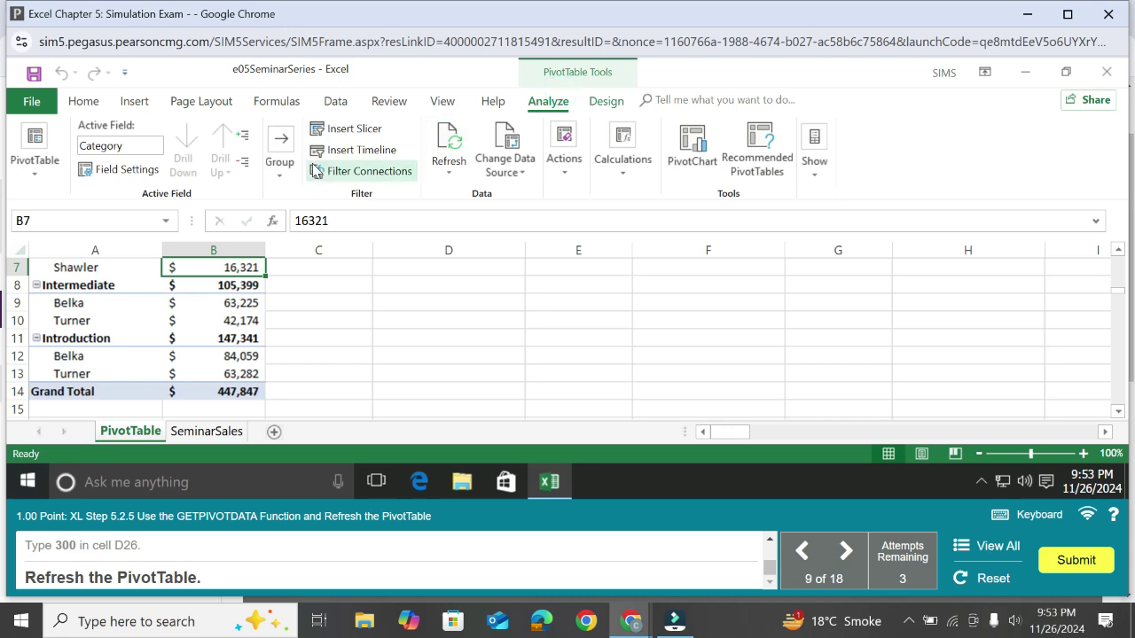
left_click(450, 152)
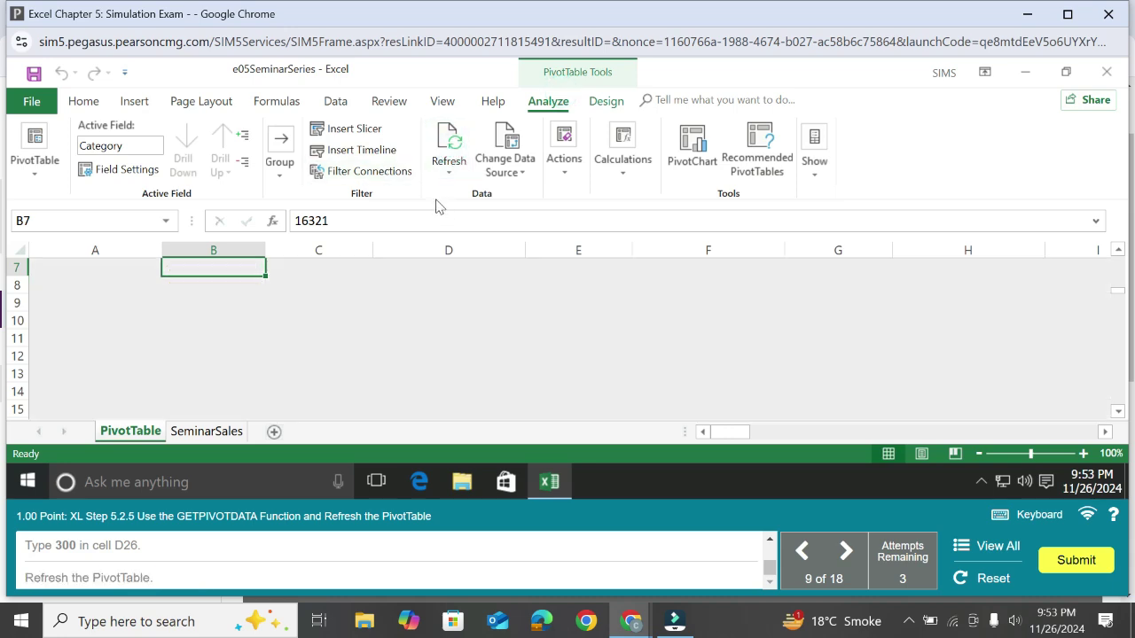